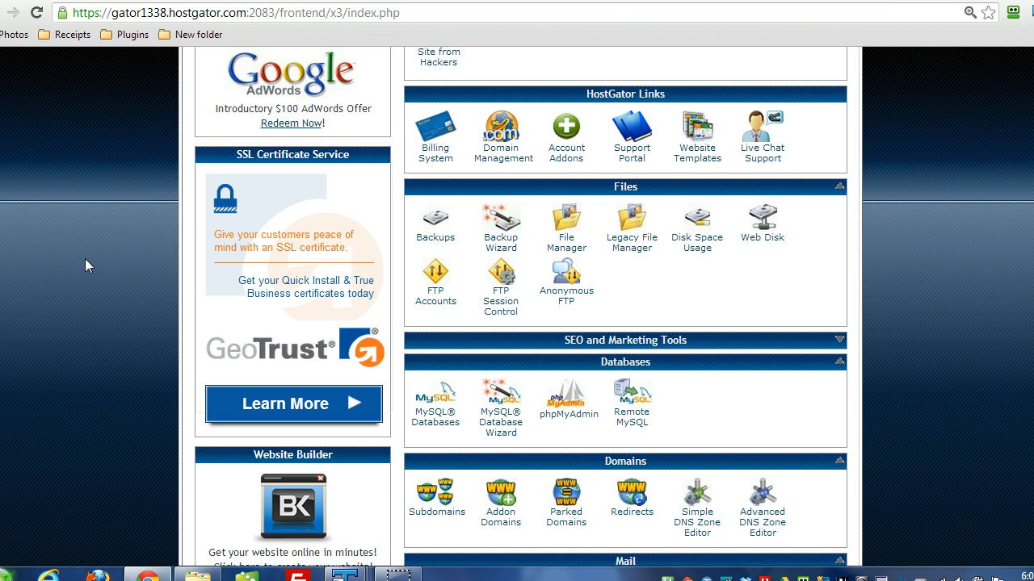
Step: Open the MySQL Databases page from the control panel home and show the Current Databases list
{"action": "scroll", "coordinate": [85, 259], "scroll_direction": "up", "scroll_amount": 5}
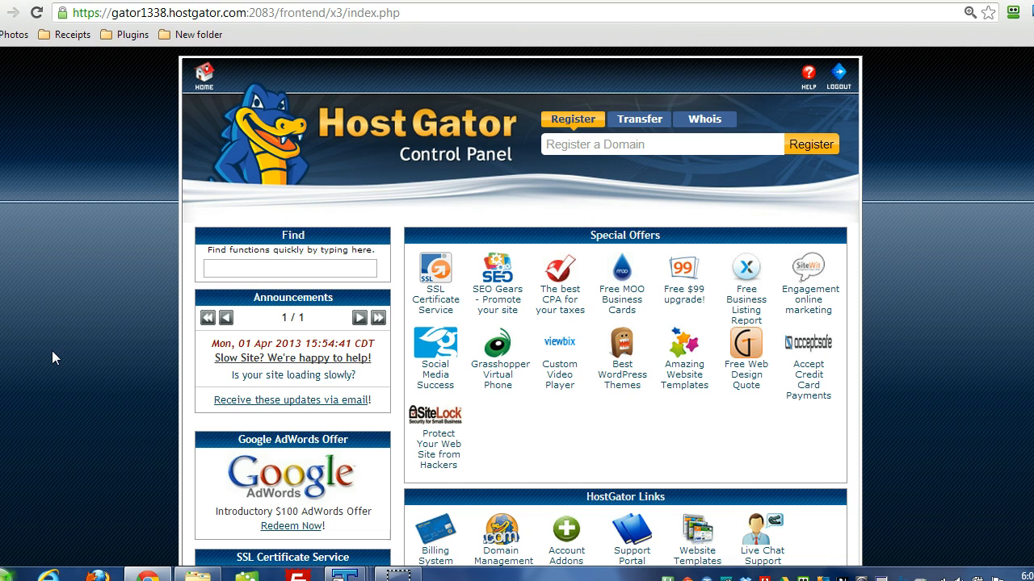
{"action": "scroll", "coordinate": [51, 350], "scroll_direction": "down", "scroll_amount": 6}
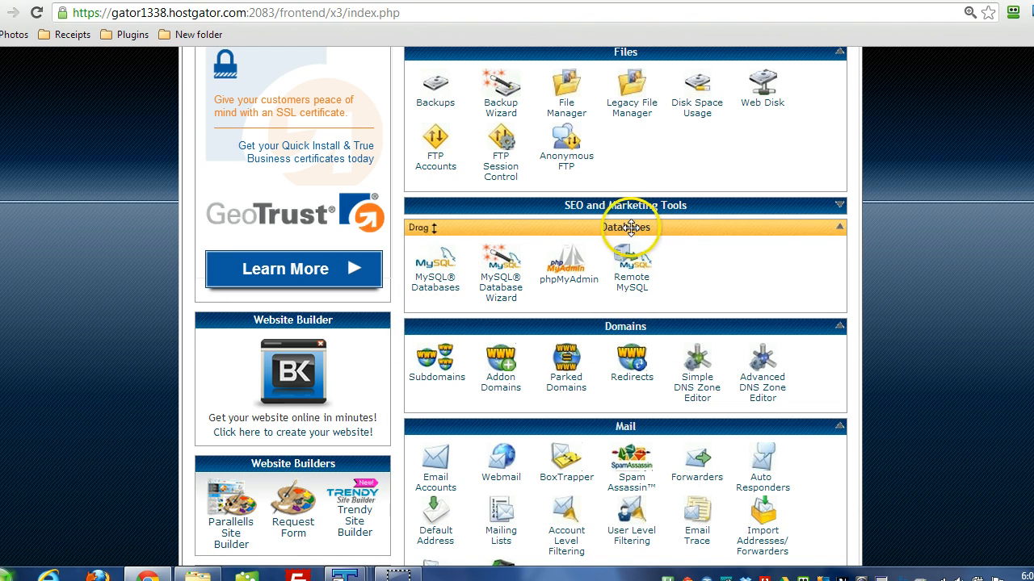
{"action": "left_click", "coordinate": [440, 265]}
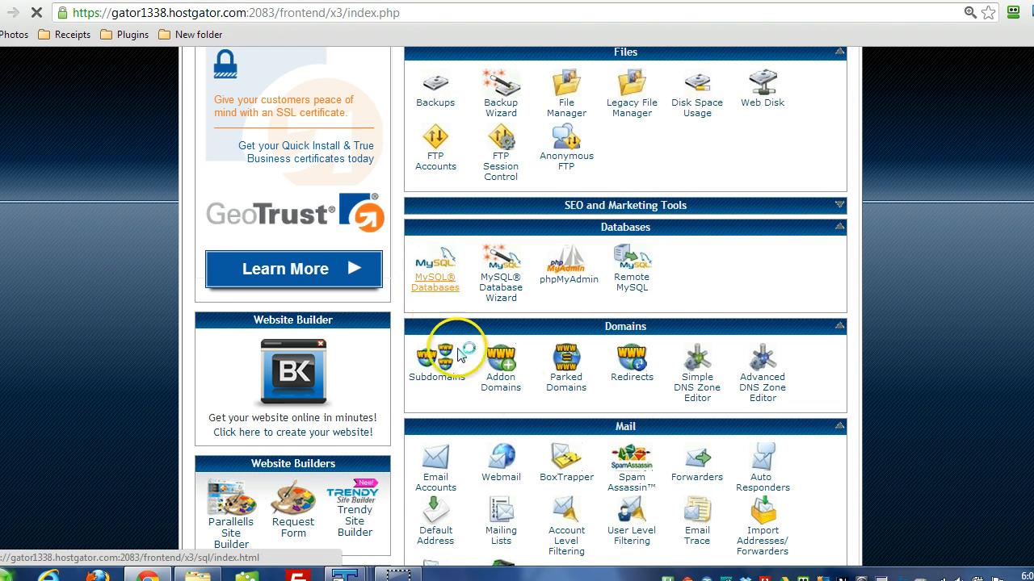
{"action": "scroll", "coordinate": [910, 328], "scroll_direction": "down", "scroll_amount": 2}
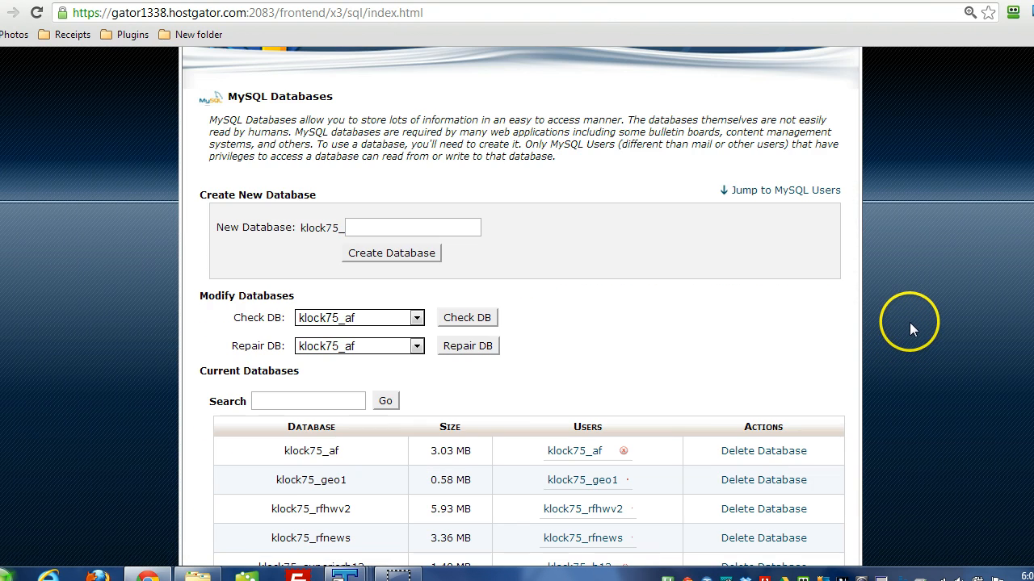
{"action": "scroll", "coordinate": [909, 322], "scroll_direction": "down", "scroll_amount": 2}
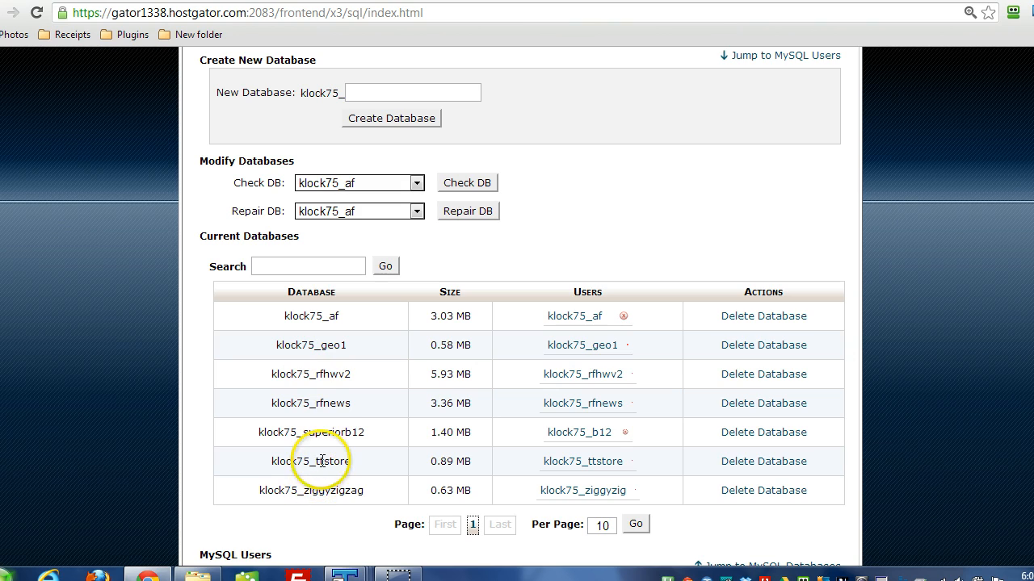
Step: Examine the Current Databases list, focusing on the first database's full name with its account prefix and its assigned user
{"action": "double_click", "coordinate": [287, 316]}
{"action": "left_click", "coordinate": [287, 316]}
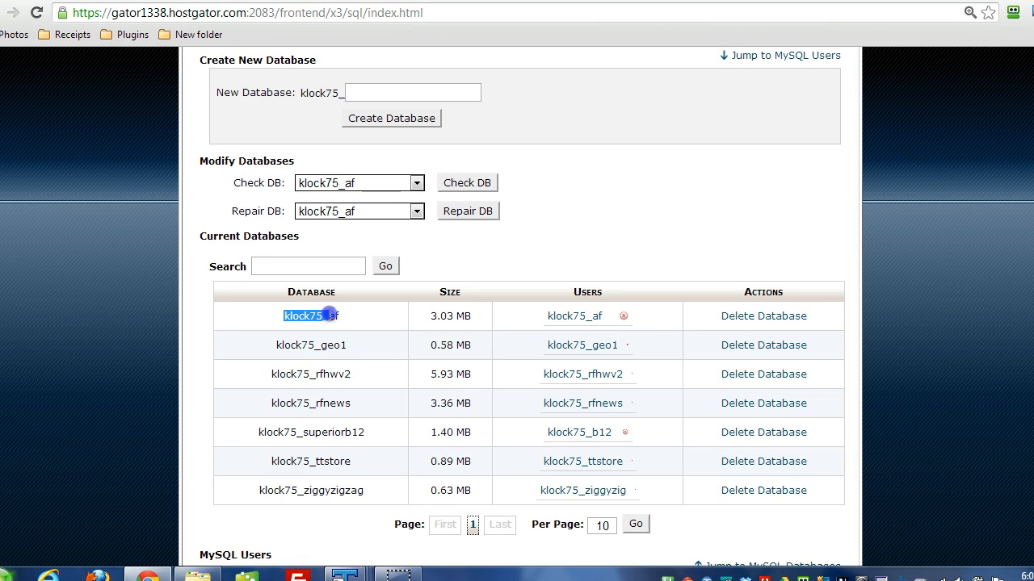
{"action": "left_click_drag", "start_coordinate": [272, 315], "coordinate": [317, 319]}
{"action": "left_click", "coordinate": [335, 319]}
{"action": "left_click", "coordinate": [335, 319]}
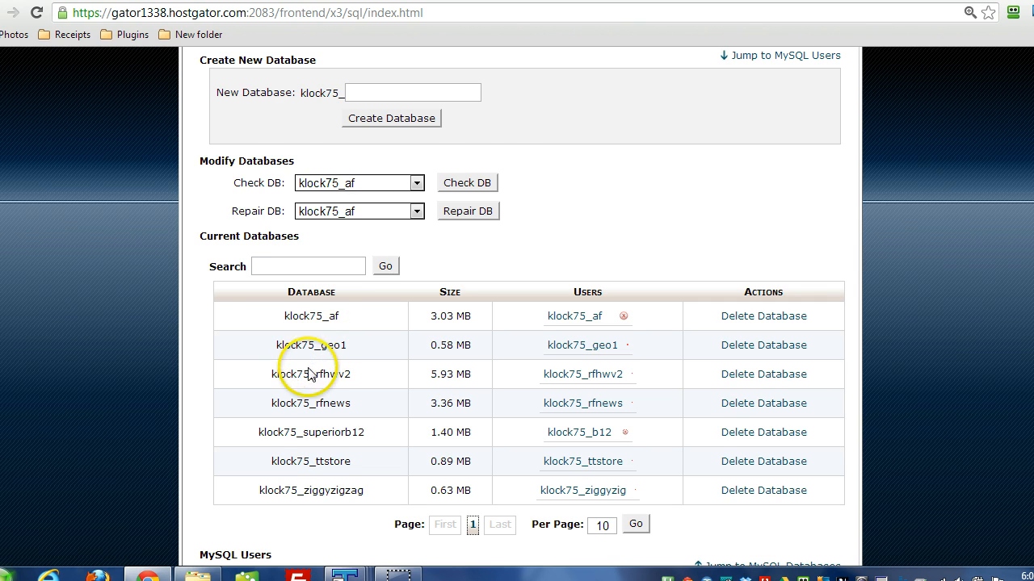
{"action": "scroll", "coordinate": [283, 386], "scroll_direction": "up", "scroll_amount": 2}
{"action": "scroll", "coordinate": [122, 394], "scroll_direction": "down", "scroll_amount": 2}
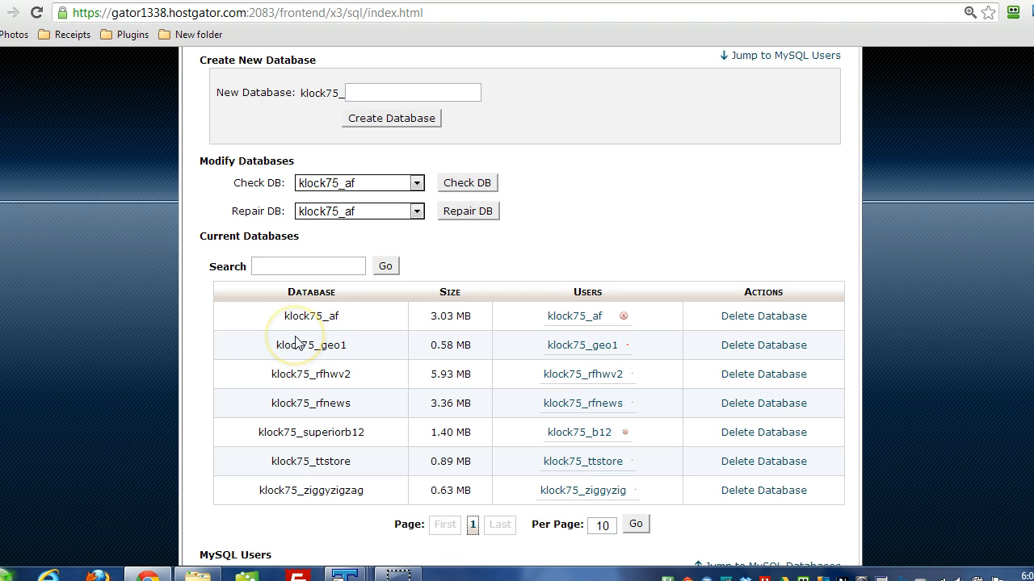
{"action": "scroll", "coordinate": [185, 347], "scroll_direction": "down", "scroll_amount": 3}
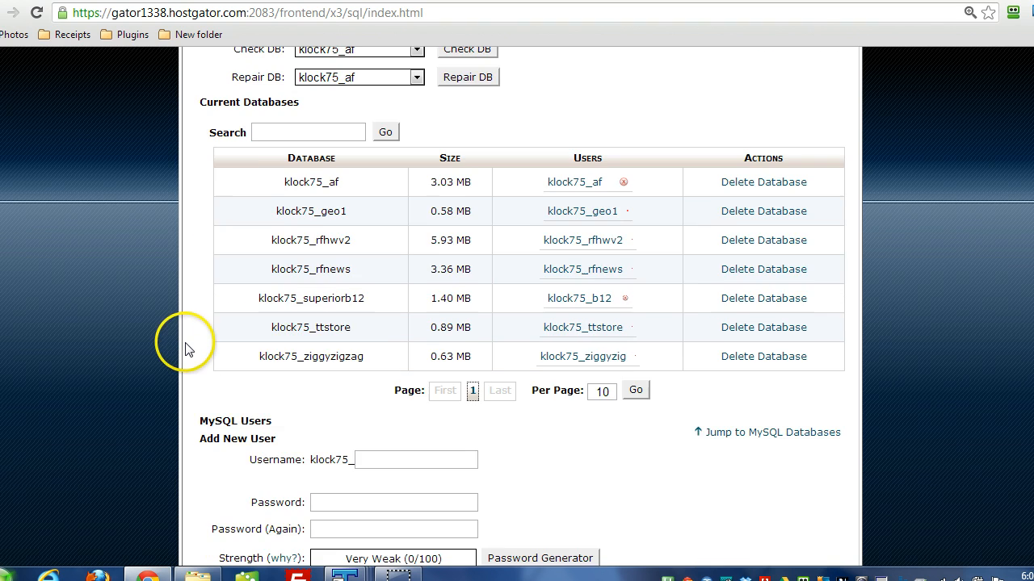
{"action": "scroll", "coordinate": [188, 347], "scroll_direction": "up", "scroll_amount": 2}
{"action": "scroll", "coordinate": [185, 348], "scroll_direction": "up", "scroll_amount": 2}
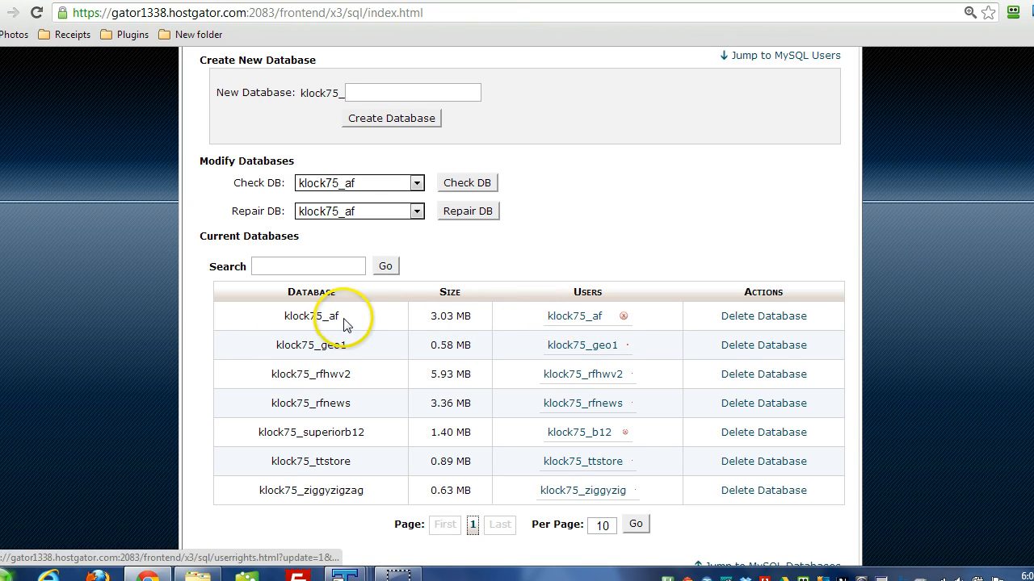
Step: View the privileges of the first database's user and return to the MySQL Databases page
{"action": "left_click", "coordinate": [569, 321]}
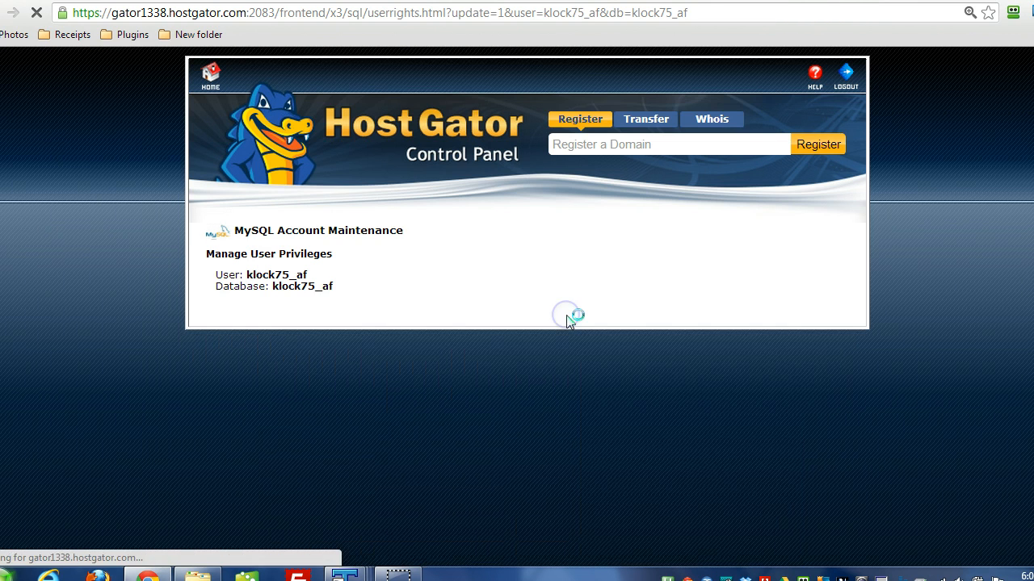
{"action": "scroll", "coordinate": [568, 322], "scroll_direction": "down", "scroll_amount": 2}
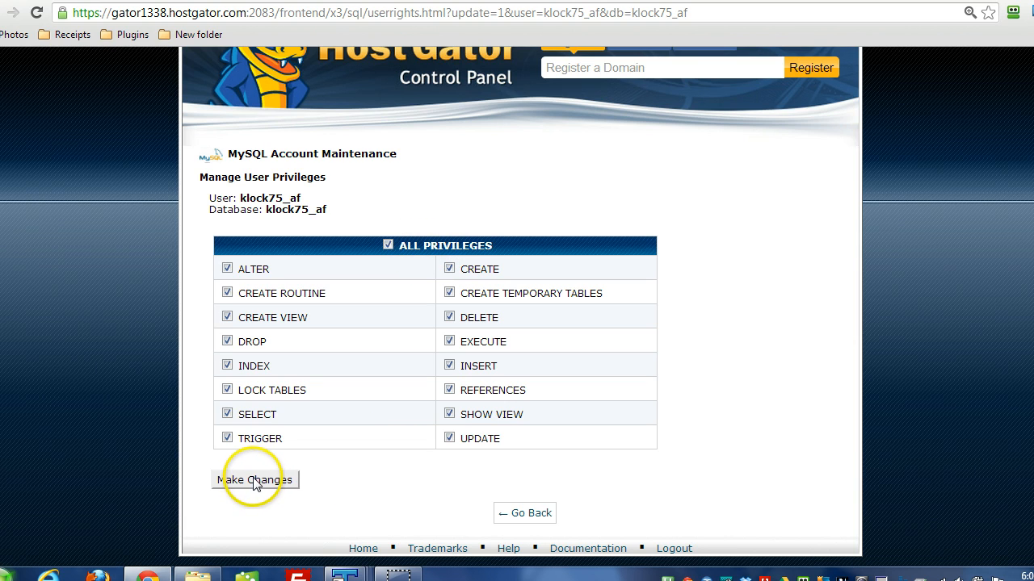
{"action": "left_click", "coordinate": [505, 514]}
Step: Compare the users assigned to each database with the Current Users list on the MySQL Databases page
{"action": "scroll", "coordinate": [164, 381], "scroll_direction": "down", "scroll_amount": 5}
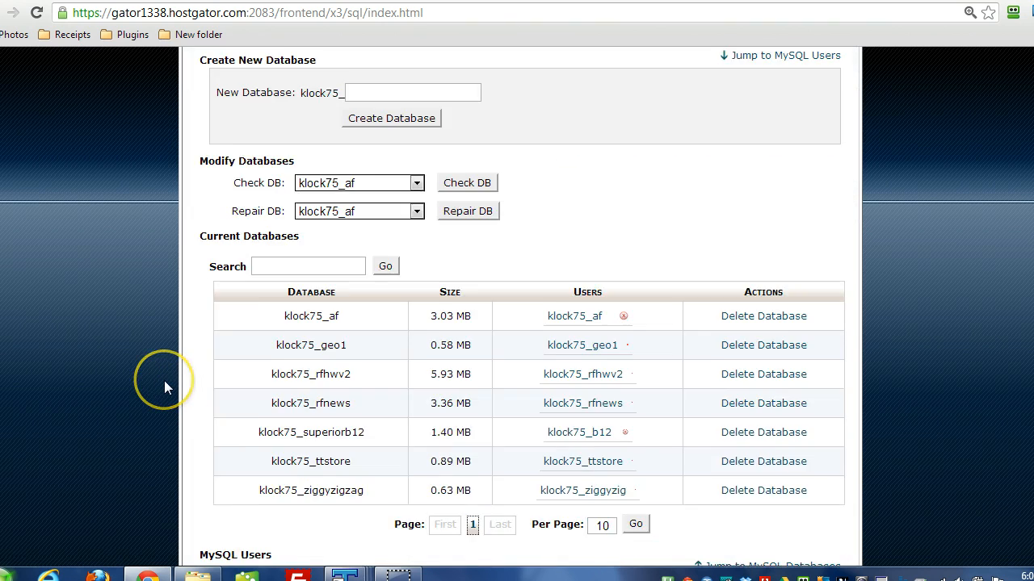
{"action": "scroll", "coordinate": [163, 380], "scroll_direction": "down", "scroll_amount": 5}
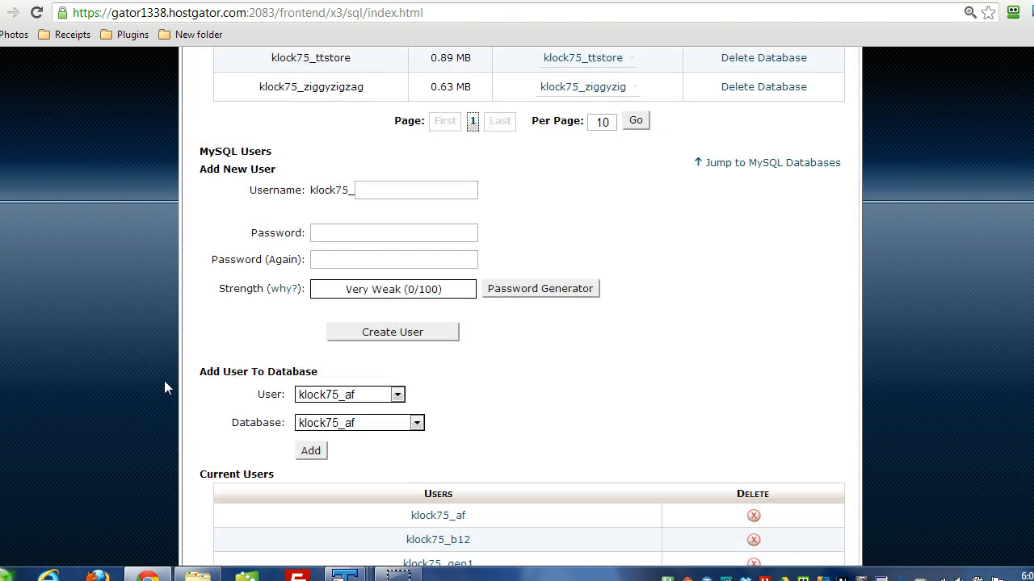
{"action": "scroll", "coordinate": [164, 381], "scroll_direction": "down", "scroll_amount": 3}
{"action": "scroll", "coordinate": [164, 381], "scroll_direction": "up", "scroll_amount": 2}
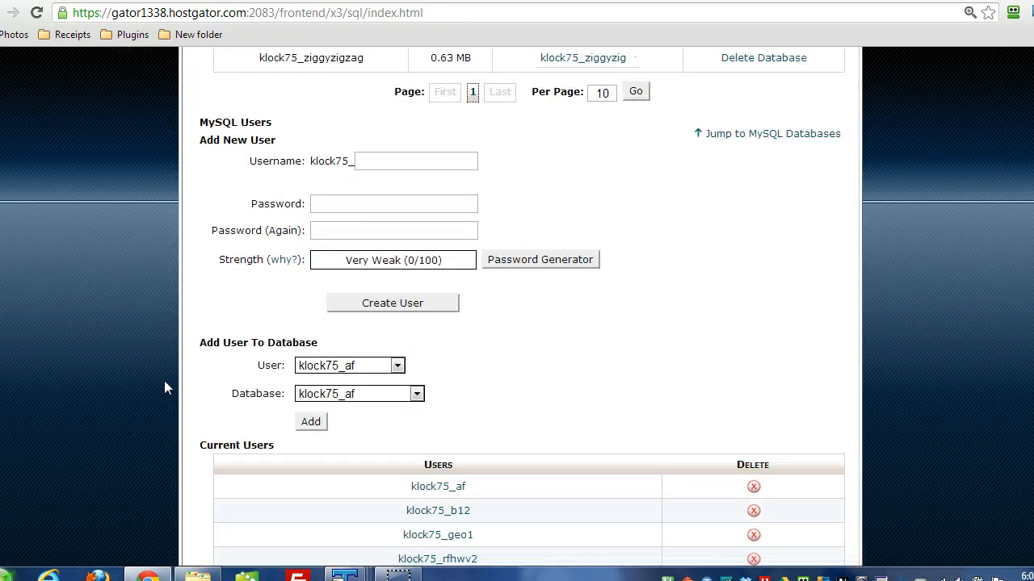
{"action": "scroll", "coordinate": [164, 388], "scroll_direction": "down", "scroll_amount": 2}
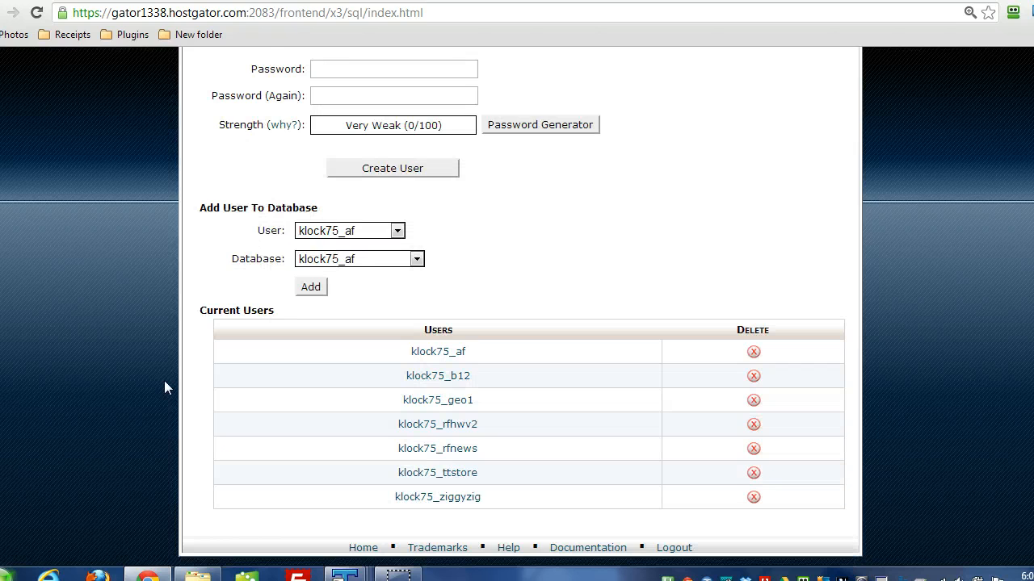
{"action": "scroll", "coordinate": [164, 388], "scroll_direction": "up", "scroll_amount": 2}
{"action": "scroll", "coordinate": [164, 389], "scroll_direction": "down", "scroll_amount": 2}
{"action": "scroll", "coordinate": [432, 299], "scroll_direction": "up", "scroll_amount": 4}
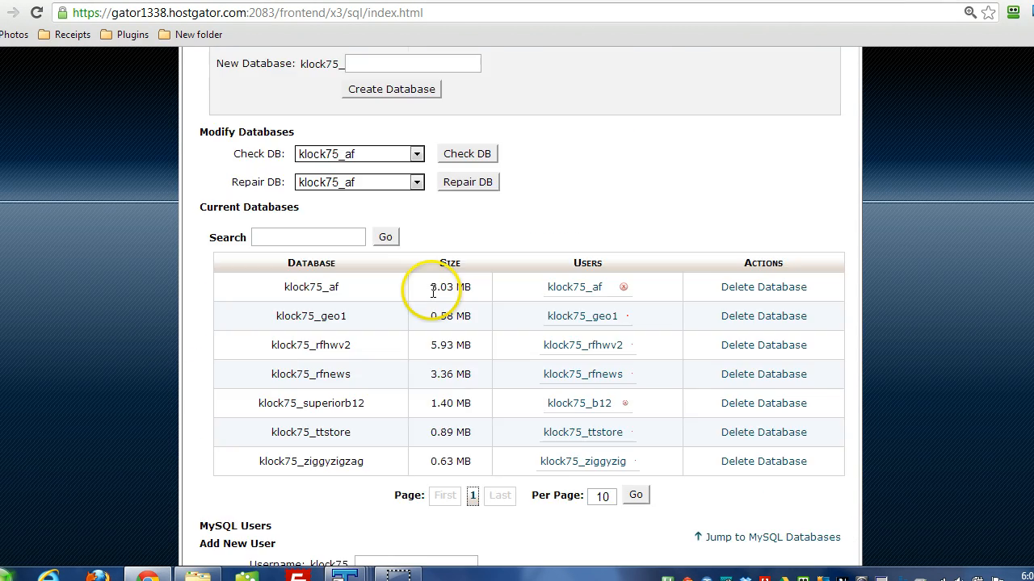
{"action": "scroll", "coordinate": [469, 300], "scroll_direction": "down", "scroll_amount": 2}
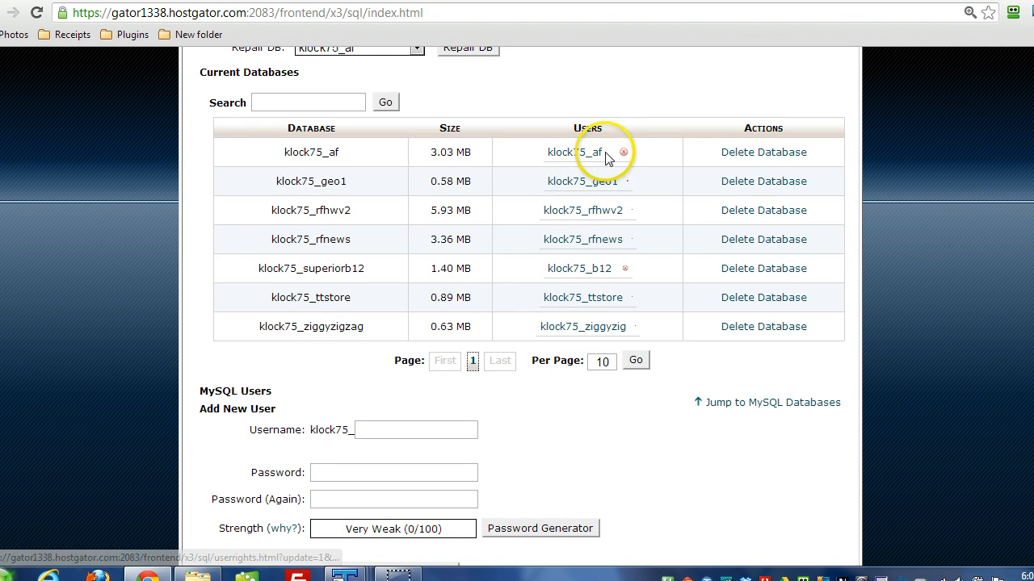
{"action": "scroll", "coordinate": [520, 293], "scroll_direction": "down", "scroll_amount": 6}
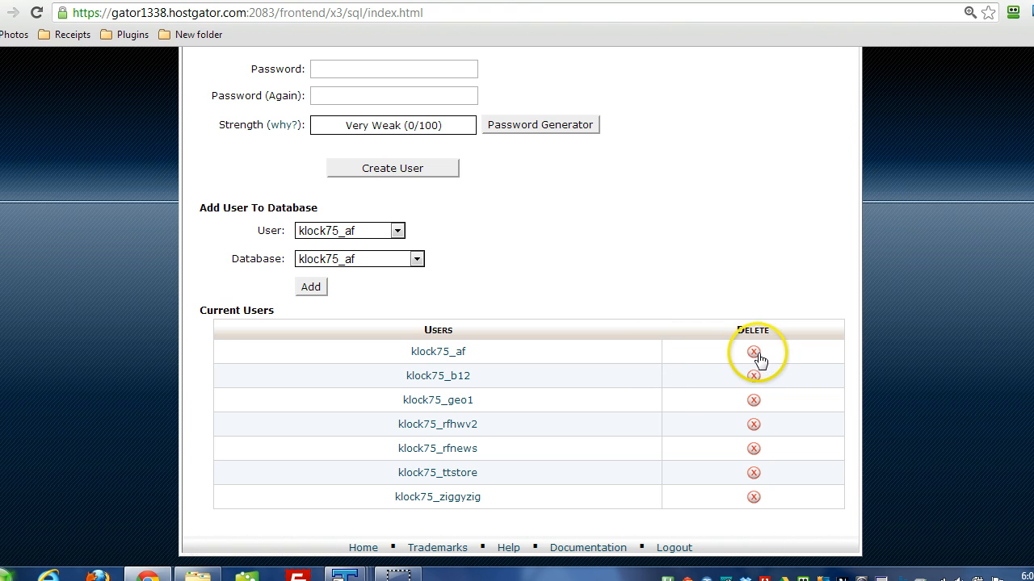
{"action": "scroll", "coordinate": [461, 294], "scroll_direction": "up", "scroll_amount": 6}
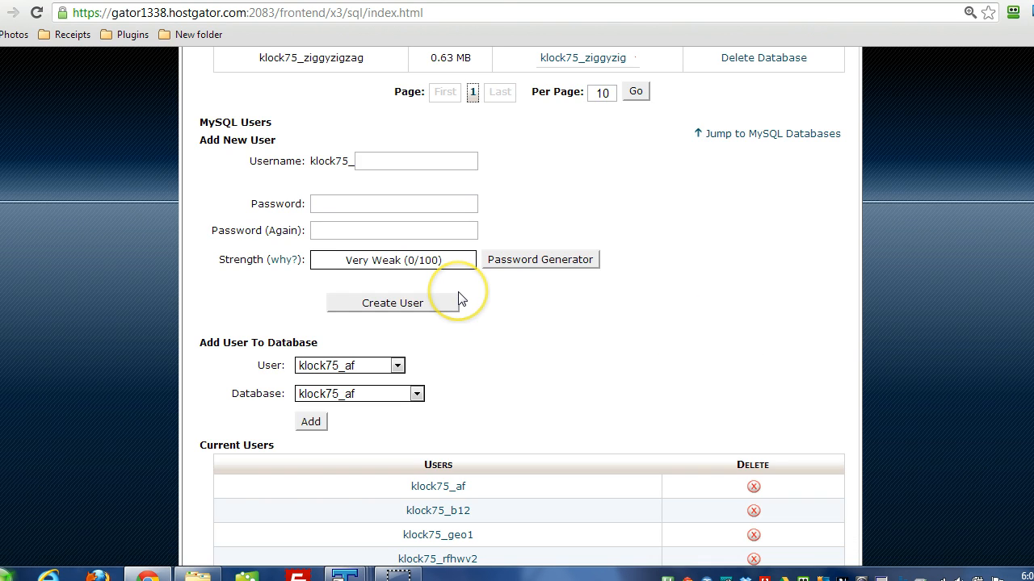
{"action": "scroll", "coordinate": [460, 293], "scroll_direction": "down", "scroll_amount": 2}
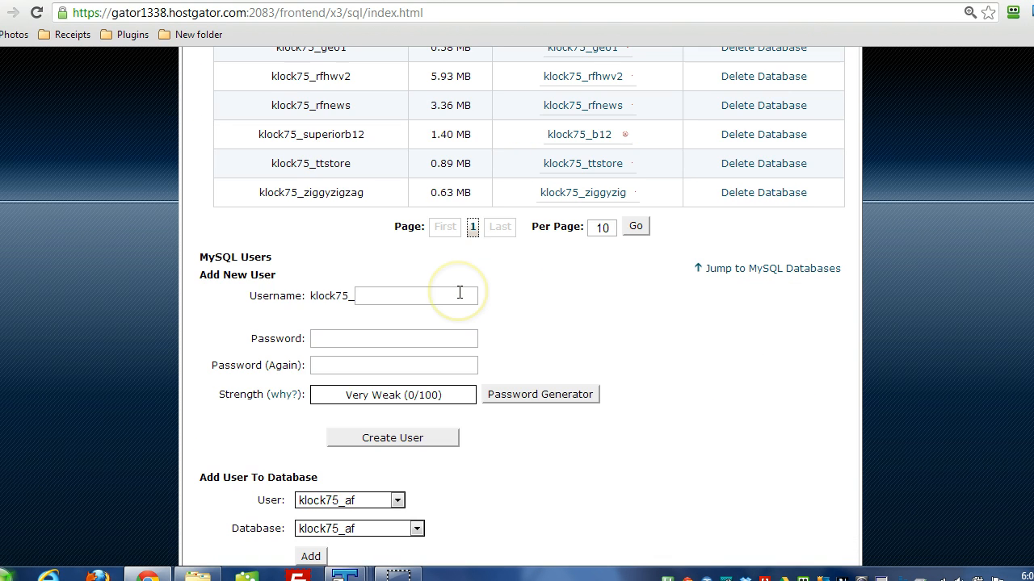
Step: Review the Add New User fields and the Add User To Database options, then return to the Create New Database section
{"action": "double_click", "coordinate": [389, 297]}
{"action": "left_click", "coordinate": [330, 323]}
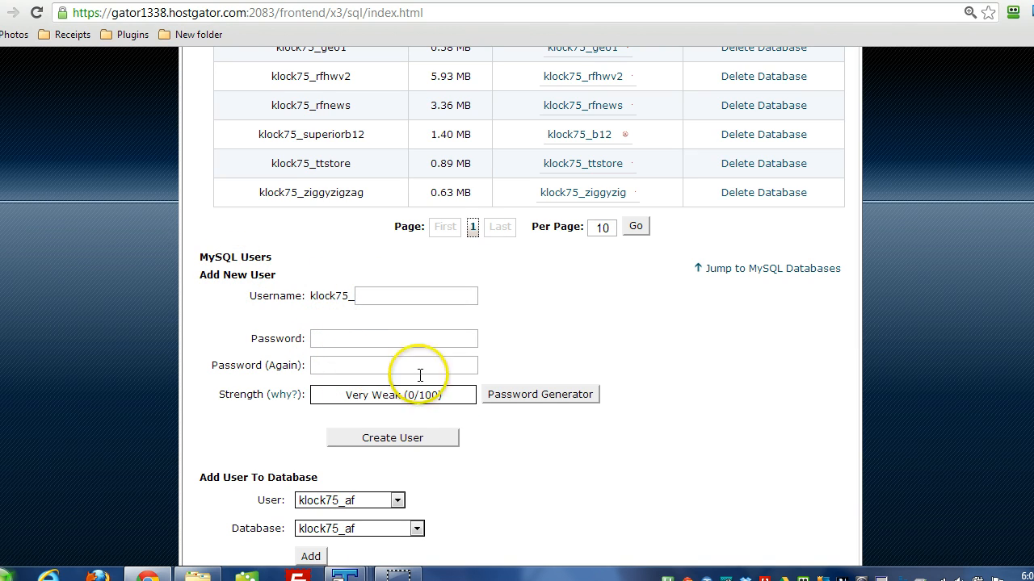
{"action": "scroll", "coordinate": [118, 345], "scroll_direction": "down", "scroll_amount": 2}
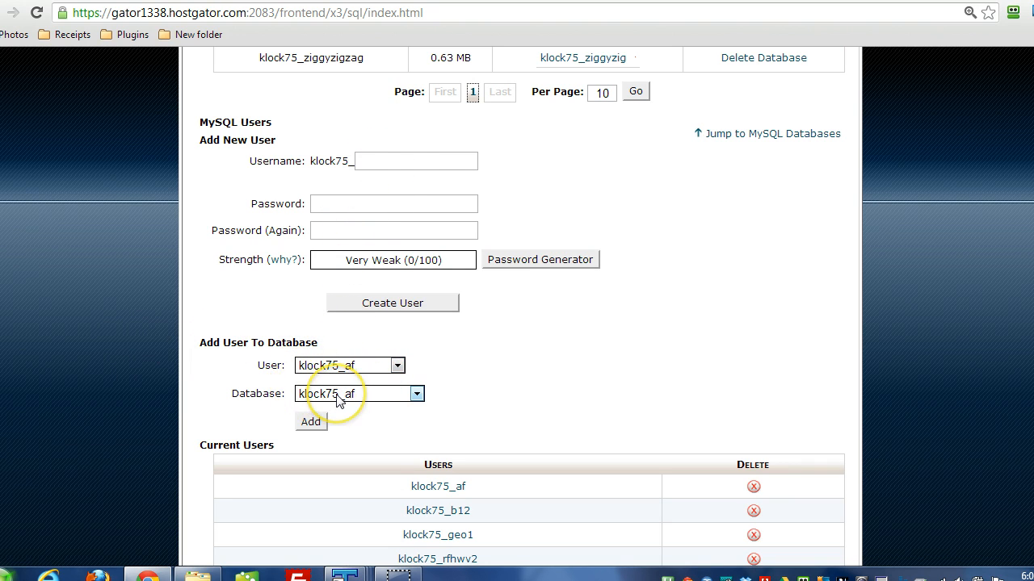
{"action": "scroll", "coordinate": [116, 328], "scroll_direction": "up", "scroll_amount": 4}
{"action": "scroll", "coordinate": [116, 329], "scroll_direction": "up", "scroll_amount": 2}
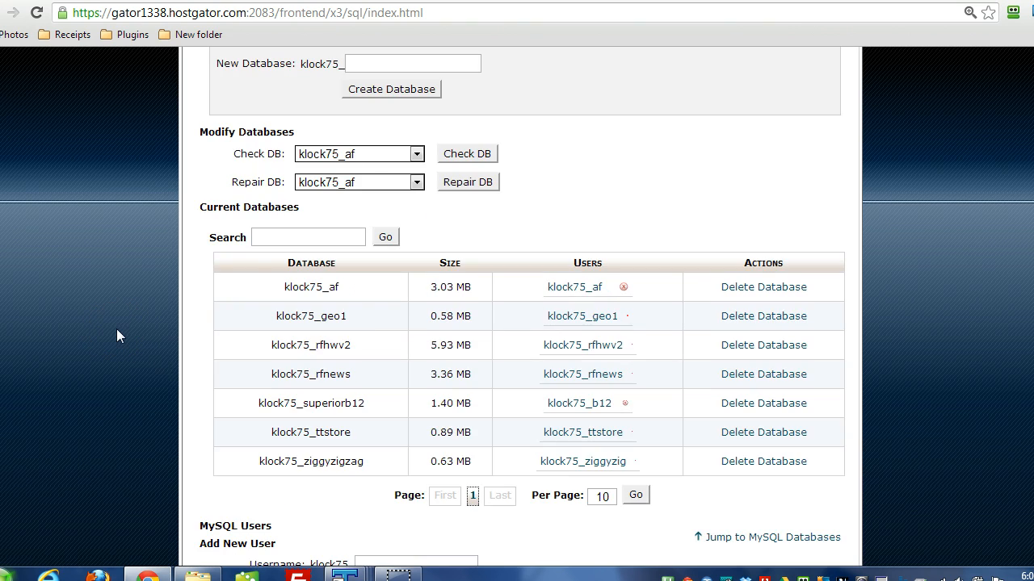
{"action": "scroll", "coordinate": [116, 329], "scroll_direction": "down", "scroll_amount": 2}
{"action": "scroll", "coordinate": [117, 336], "scroll_direction": "down", "scroll_amount": 2}
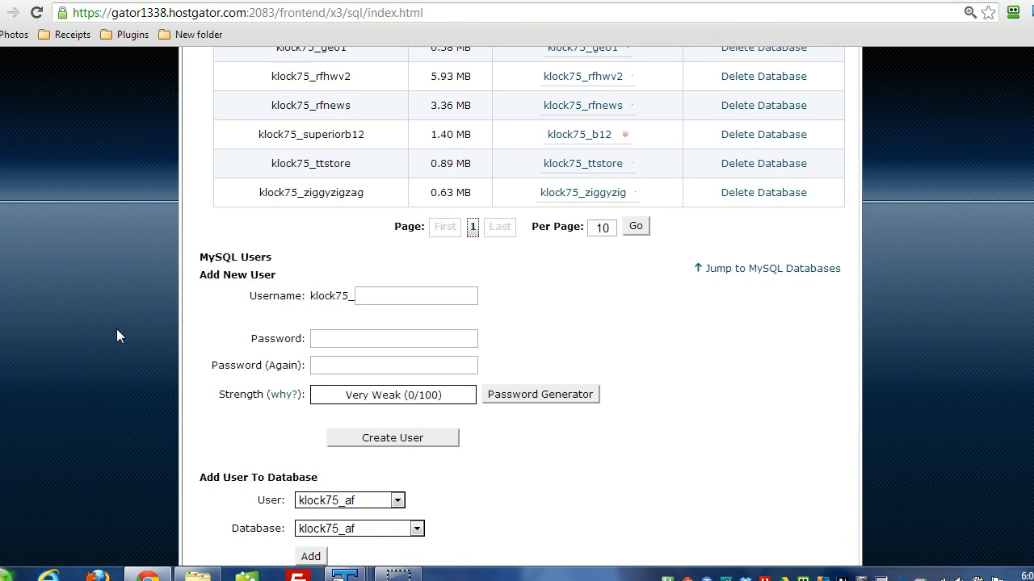
{"action": "scroll", "coordinate": [117, 336], "scroll_direction": "down", "scroll_amount": 2}
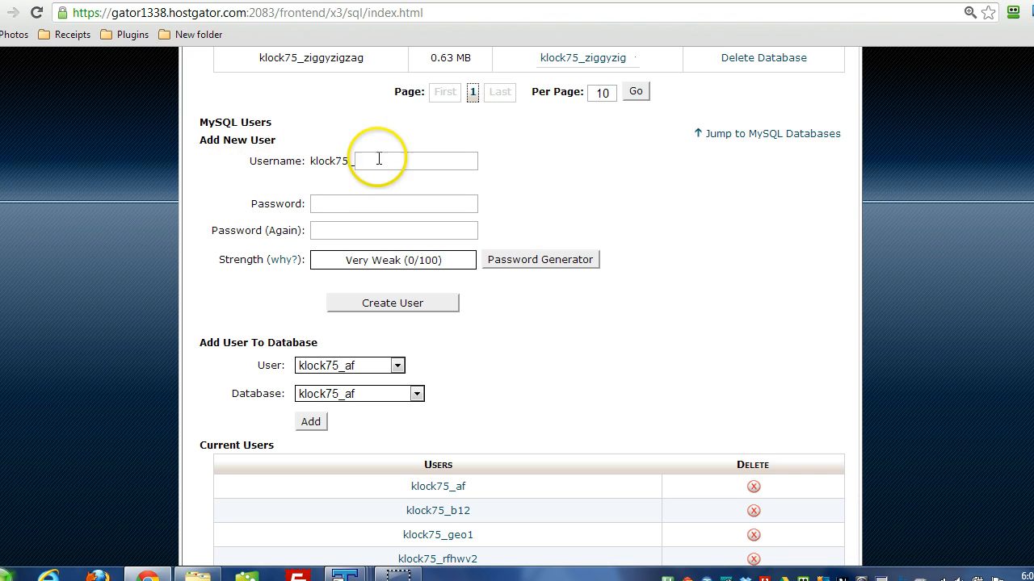
{"action": "scroll", "coordinate": [215, 268], "scroll_direction": "up", "scroll_amount": 5}
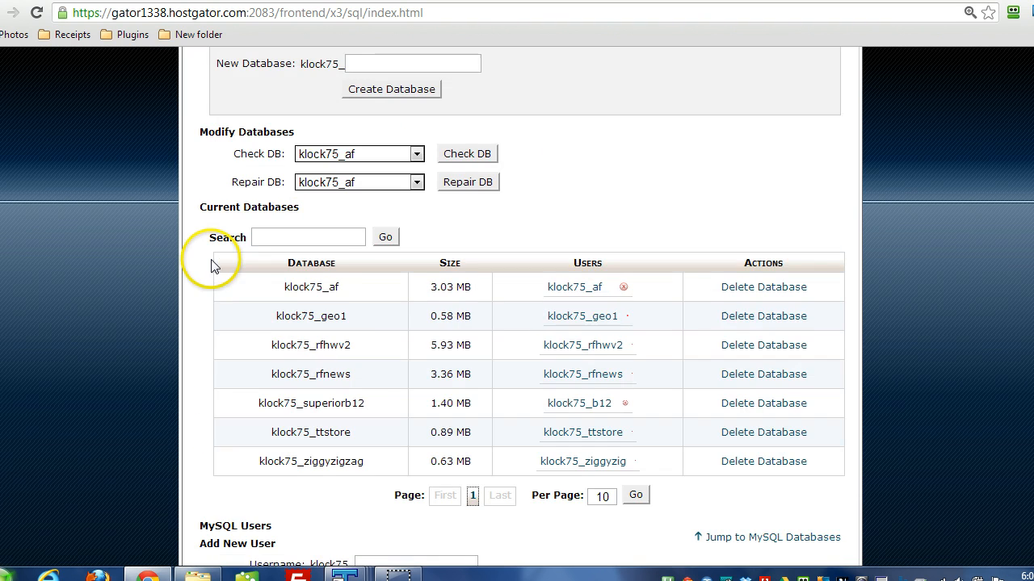
{"action": "scroll", "coordinate": [168, 260], "scroll_direction": "up", "scroll_amount": 4}
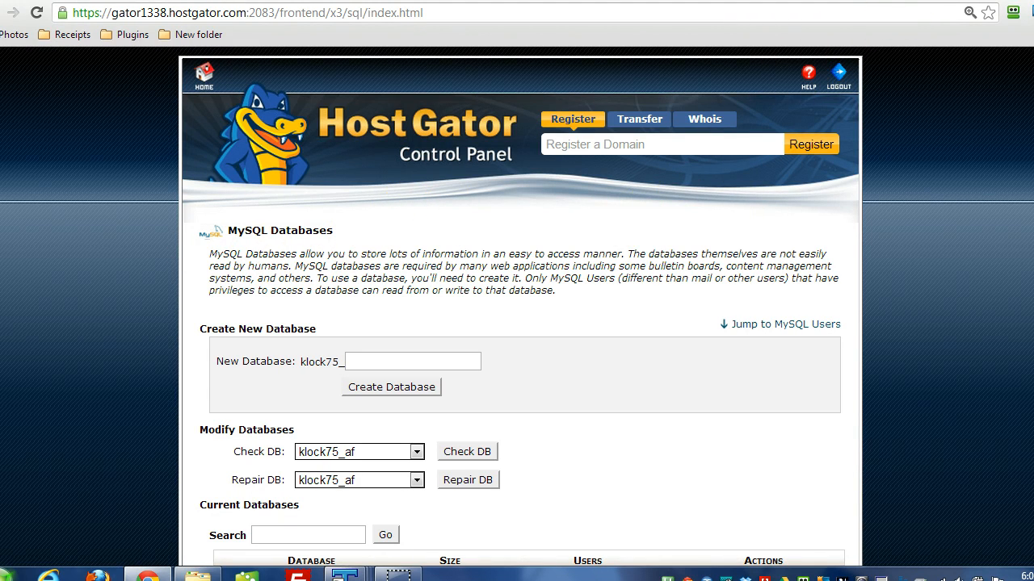
Step: Switch to the Go Daddy support article on locating a database's host name and read its instructions about the Hostname field
{"action": "left_click", "coordinate": [751, 1]}
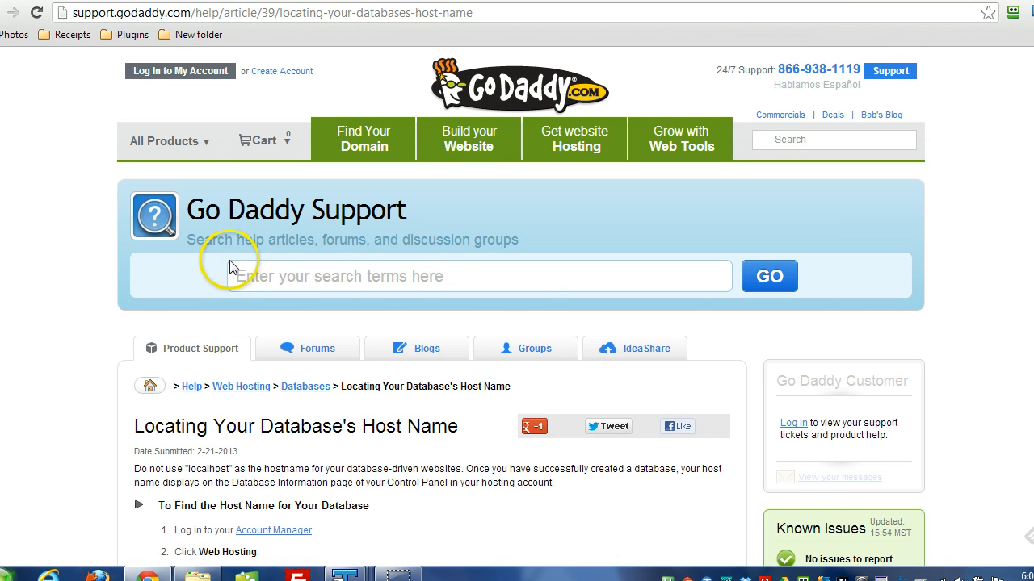
{"action": "scroll", "coordinate": [211, 263], "scroll_direction": "down", "scroll_amount": 3}
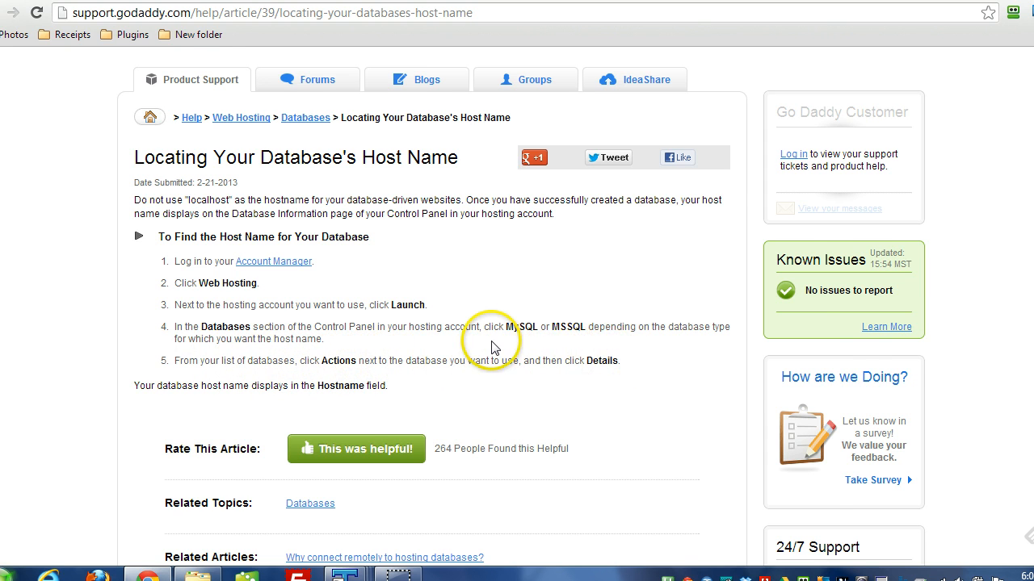
{"action": "scroll", "coordinate": [489, 335], "scroll_direction": "down", "scroll_amount": 3}
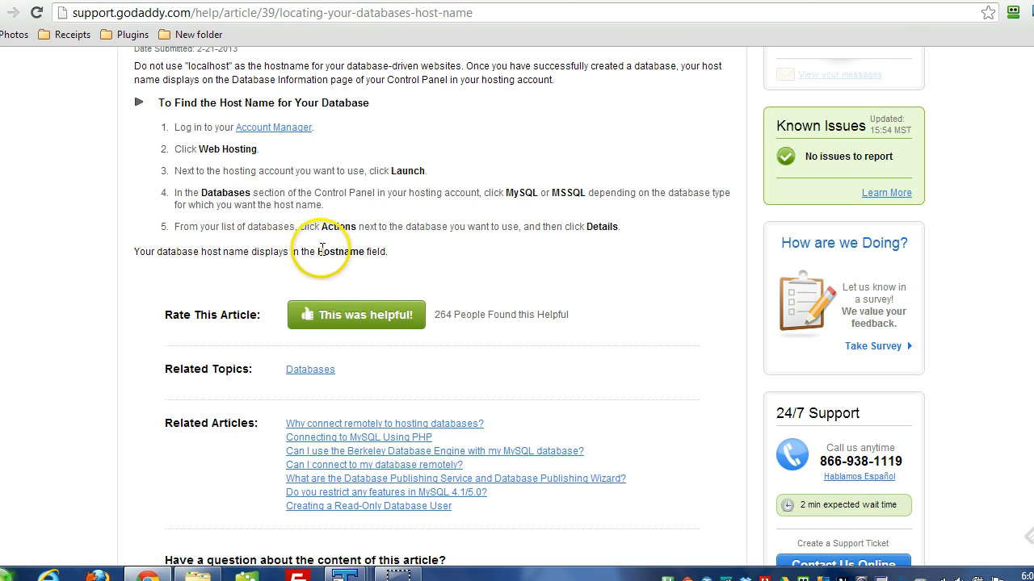
{"action": "left_click_drag", "start_coordinate": [318, 251], "coordinate": [365, 249]}
{"action": "left_click", "coordinate": [365, 249]}
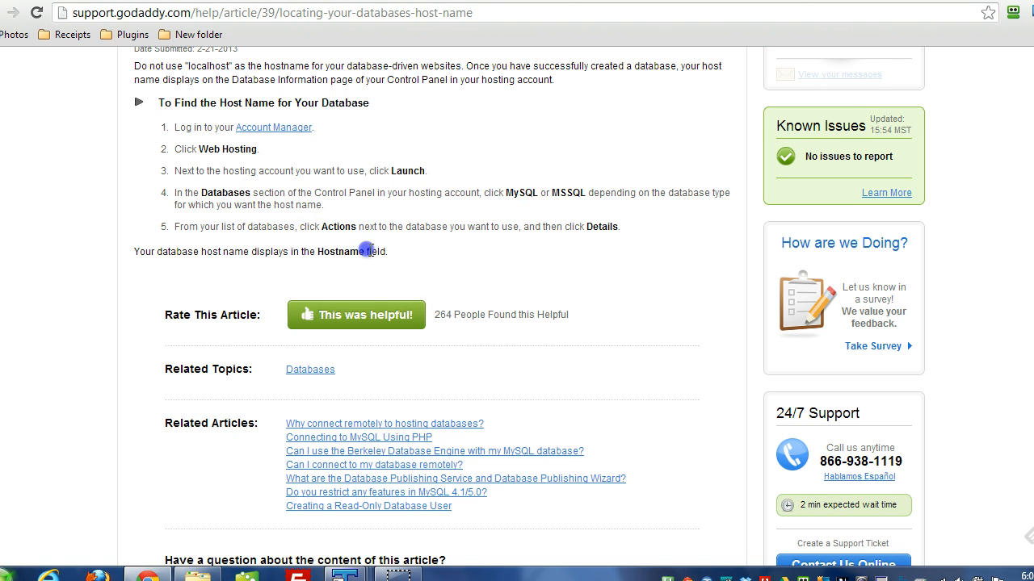
{"action": "scroll", "coordinate": [450, 280], "scroll_direction": "up", "scroll_amount": 4}
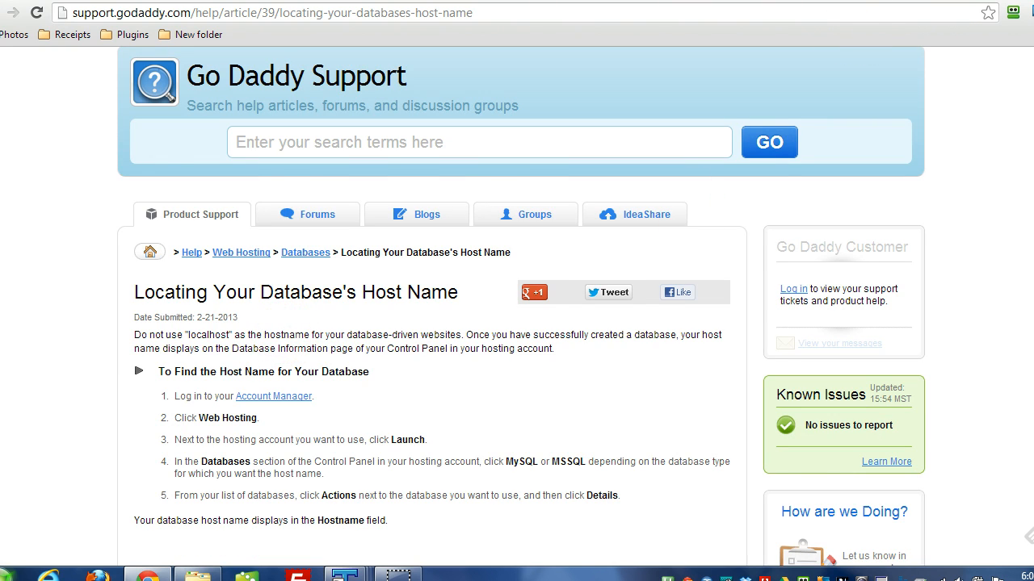
Step: Switch back to the HostGator control panel and open its home page to view the available functions
{"action": "left_click", "coordinate": [517, 2]}
{"action": "left_click", "coordinate": [202, 81]}
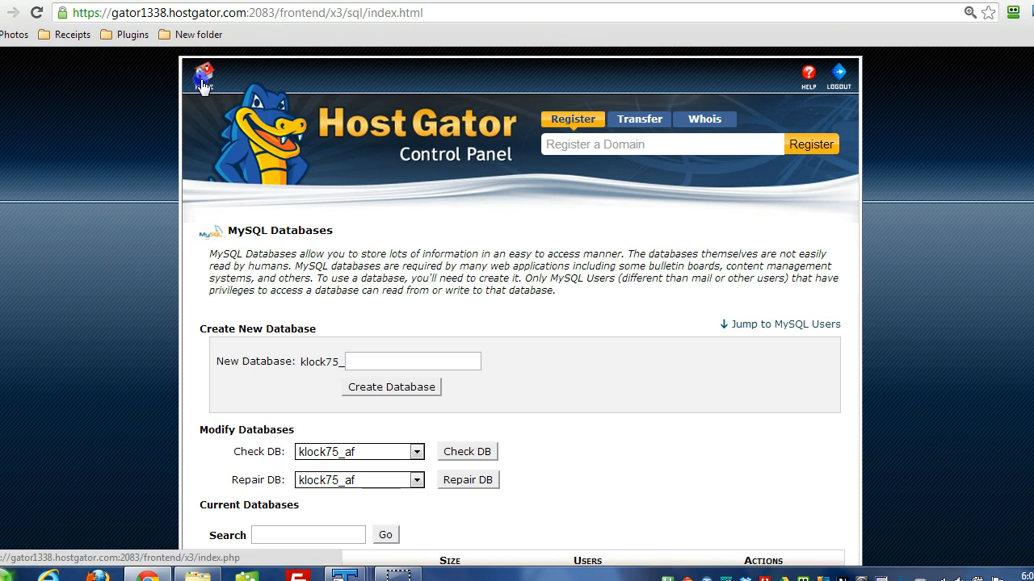
{"action": "scroll", "coordinate": [523, 204], "scroll_direction": "down", "scroll_amount": 3}
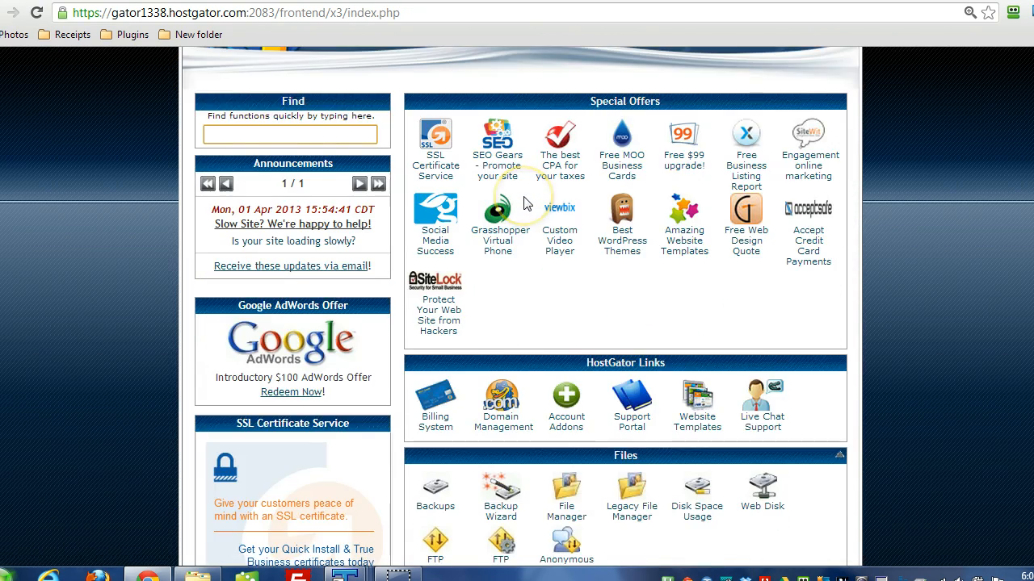
Step: Open phpMyAdmin from the control panel's Databases section and inspect the tables of the ttstore database
{"action": "scroll", "coordinate": [523, 203], "scroll_direction": "down", "scroll_amount": 4}
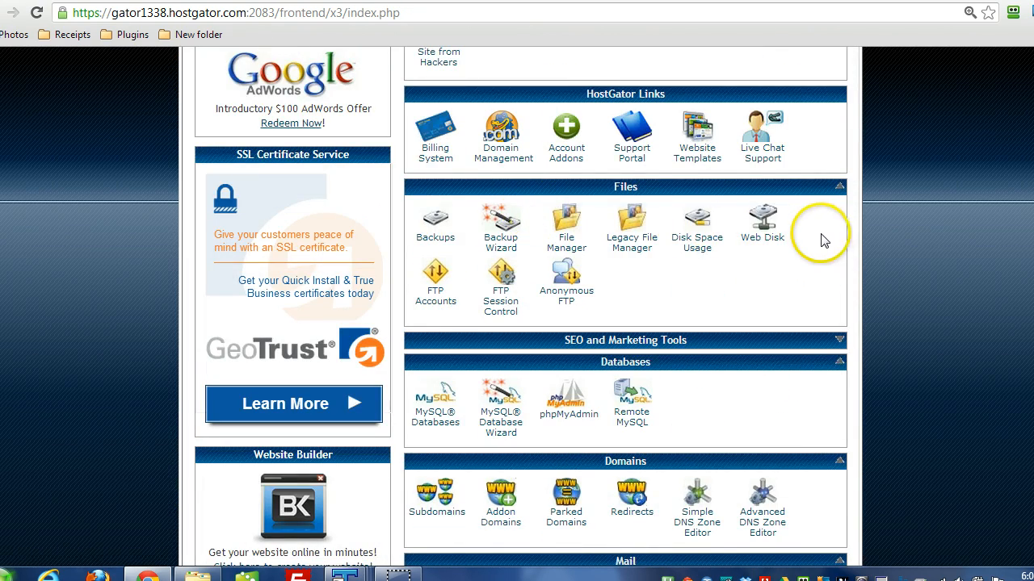
{"action": "scroll", "coordinate": [823, 242], "scroll_direction": "down", "scroll_amount": 3}
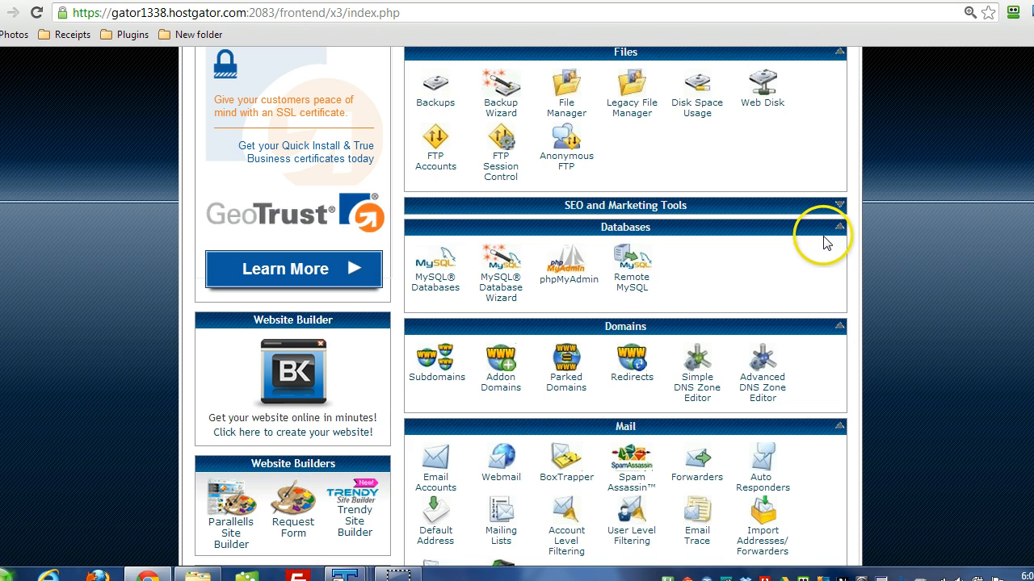
{"action": "left_click", "coordinate": [565, 278]}
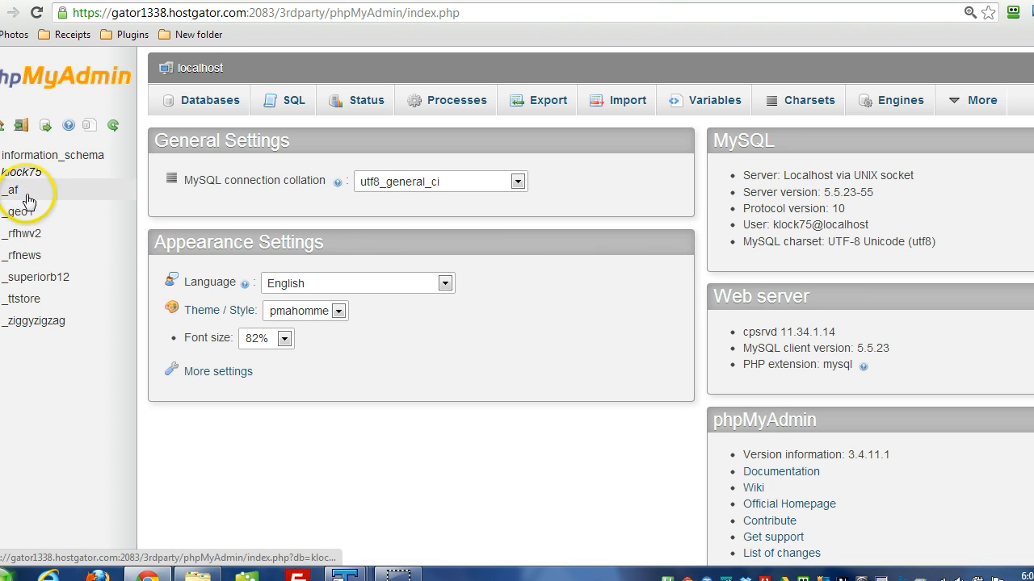
{"action": "left_click", "coordinate": [24, 299]}
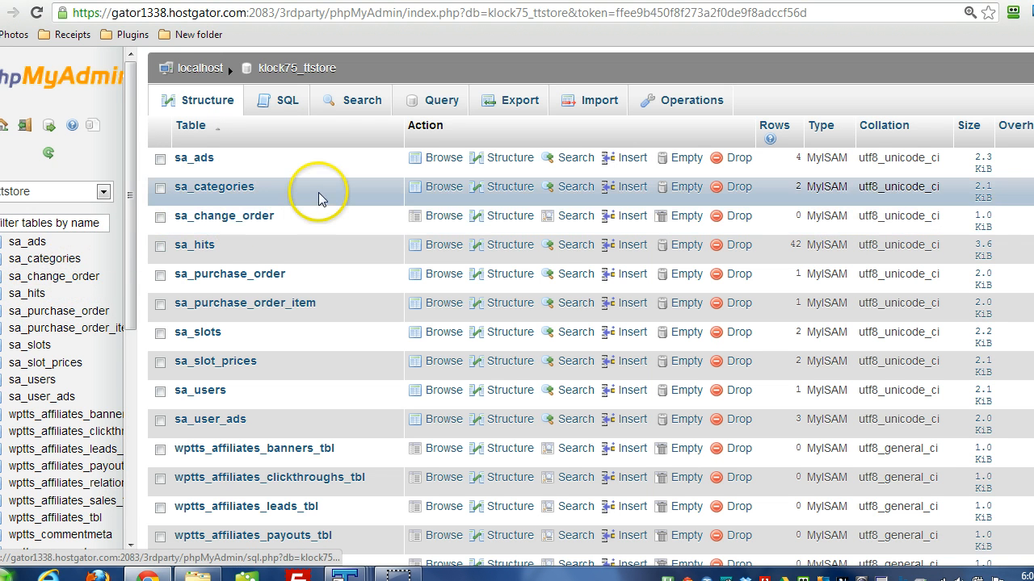
{"action": "scroll", "coordinate": [320, 193], "scroll_direction": "down", "scroll_amount": 2}
{"action": "scroll", "coordinate": [316, 195], "scroll_direction": "down", "scroll_amount": 2}
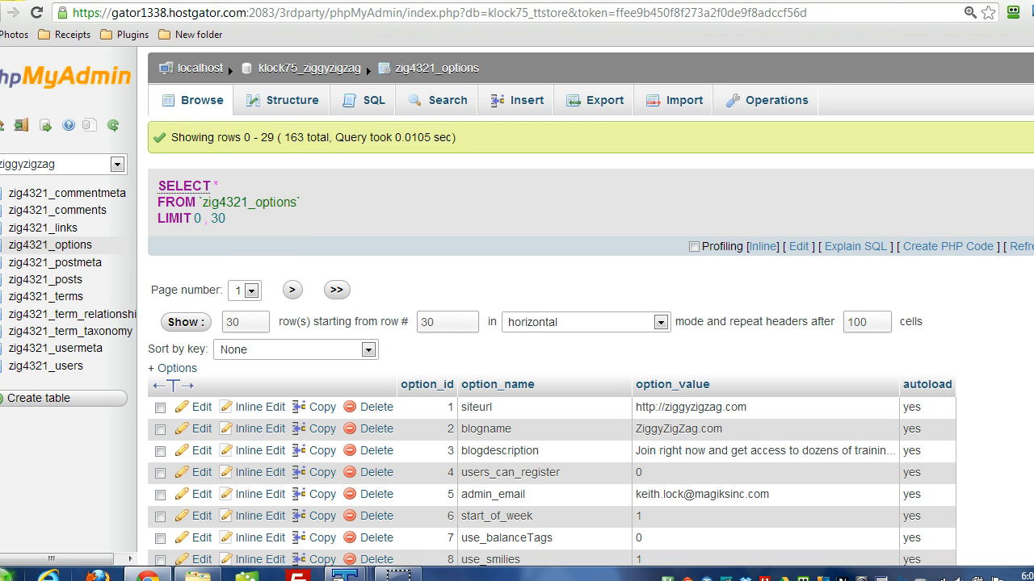
Step: Return to the HostGator control panel, open MySQL Databases, and review the Current Databases list and Add New User fields
{"action": "left_click", "coordinate": [767, 2]}
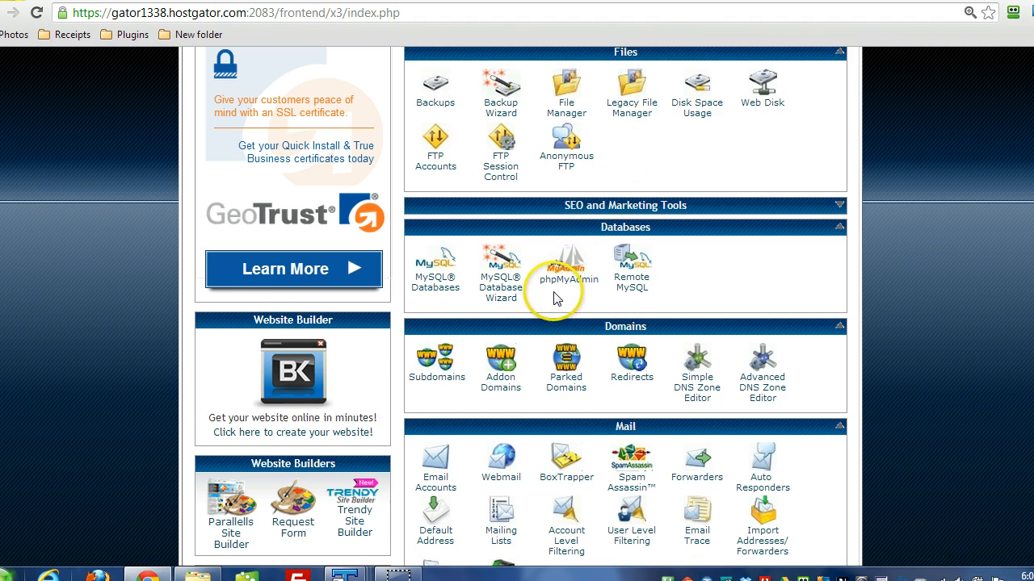
{"action": "scroll", "coordinate": [555, 297], "scroll_direction": "down", "scroll_amount": 3}
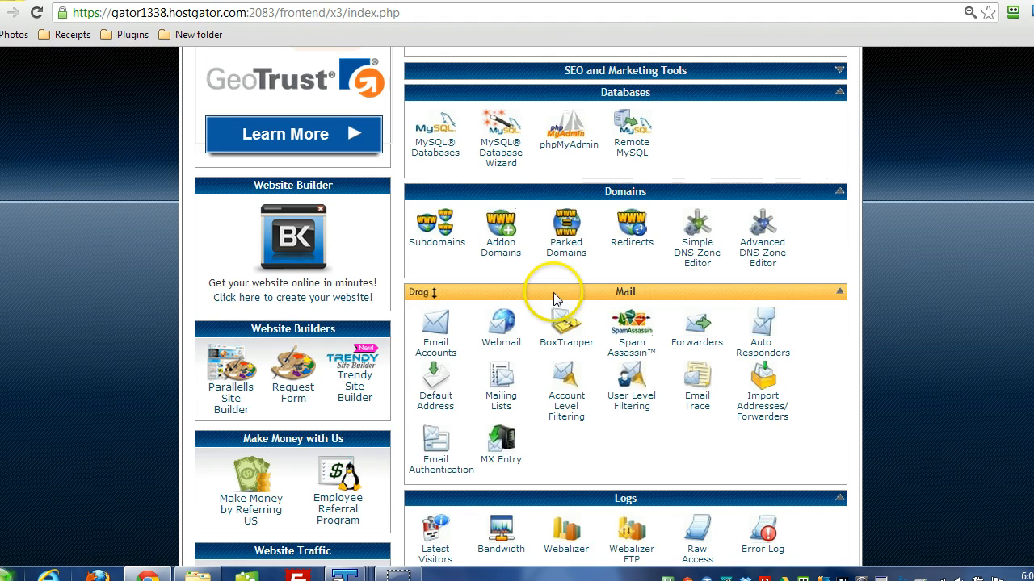
{"action": "left_click", "coordinate": [436, 154]}
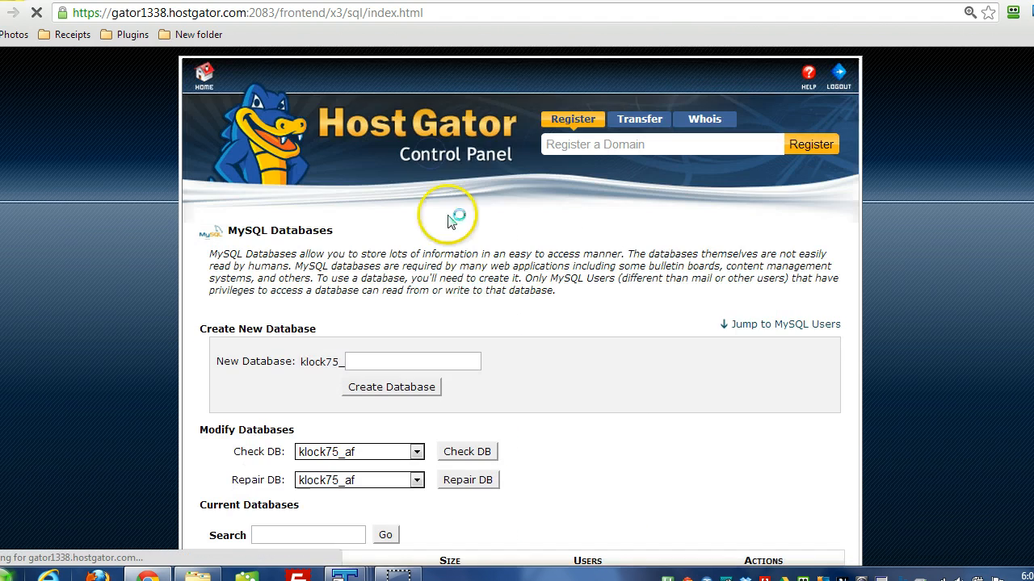
{"action": "scroll", "coordinate": [450, 353], "scroll_direction": "down", "scroll_amount": 6}
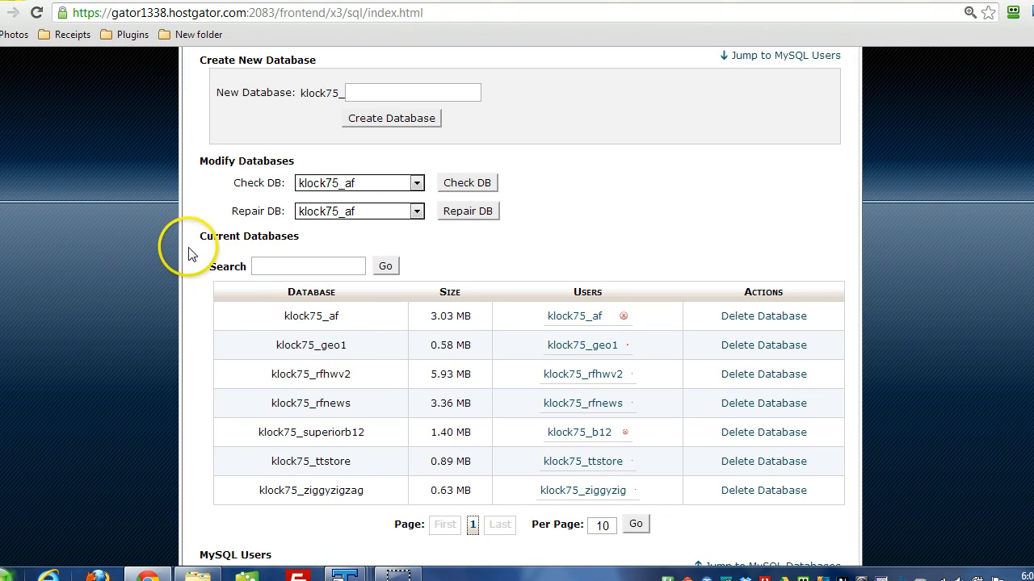
{"action": "scroll", "coordinate": [272, 318], "scroll_direction": "down", "scroll_amount": 6}
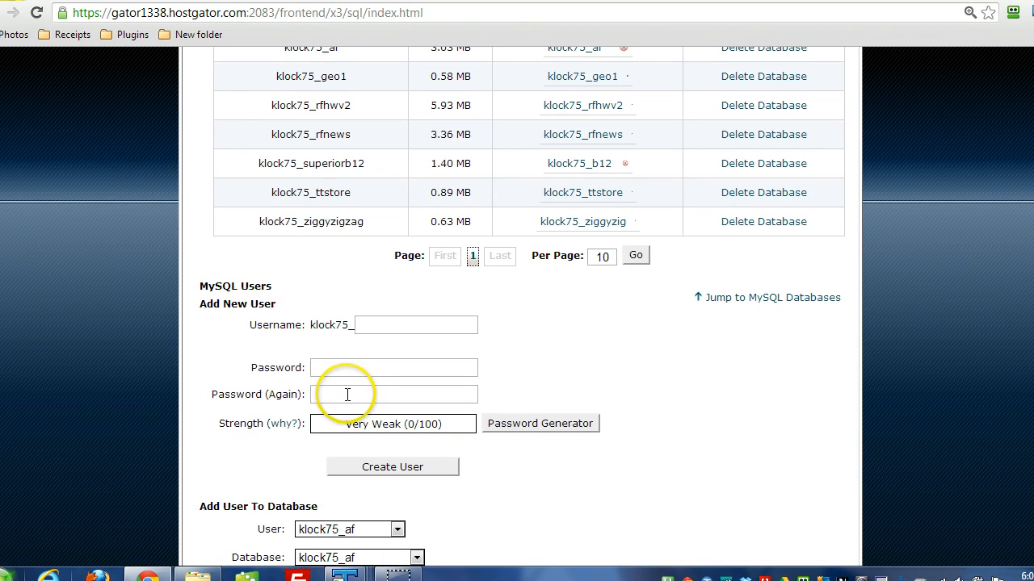
{"action": "scroll", "coordinate": [311, 401], "scroll_direction": "up", "scroll_amount": 3}
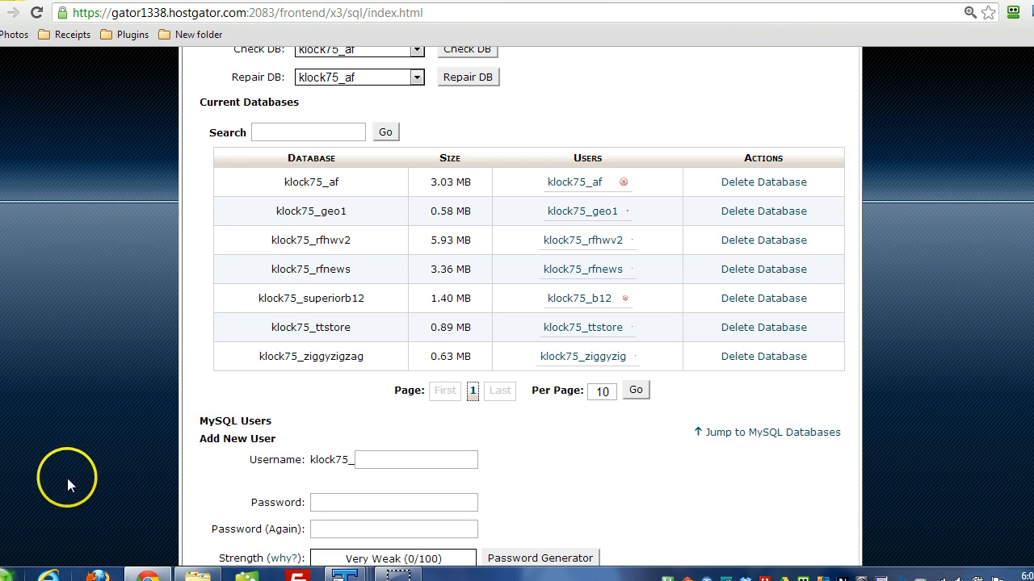
Step: Switch to the wordpress folder in Windows Explorer and rename the wp-config-sample file as wp-config
{"action": "mouse_move", "coordinate": [198, 575]}
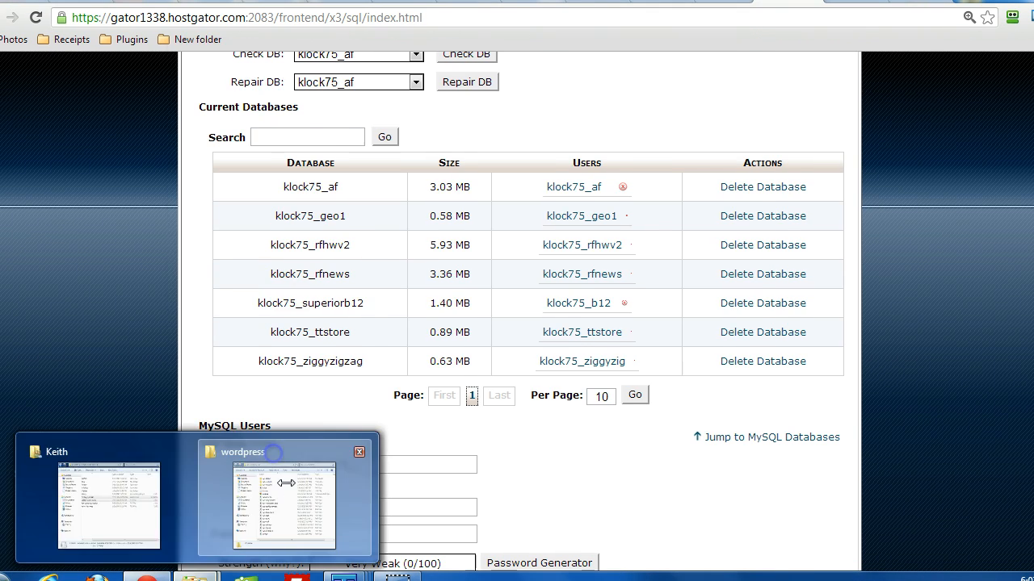
{"action": "left_click", "coordinate": [274, 457]}
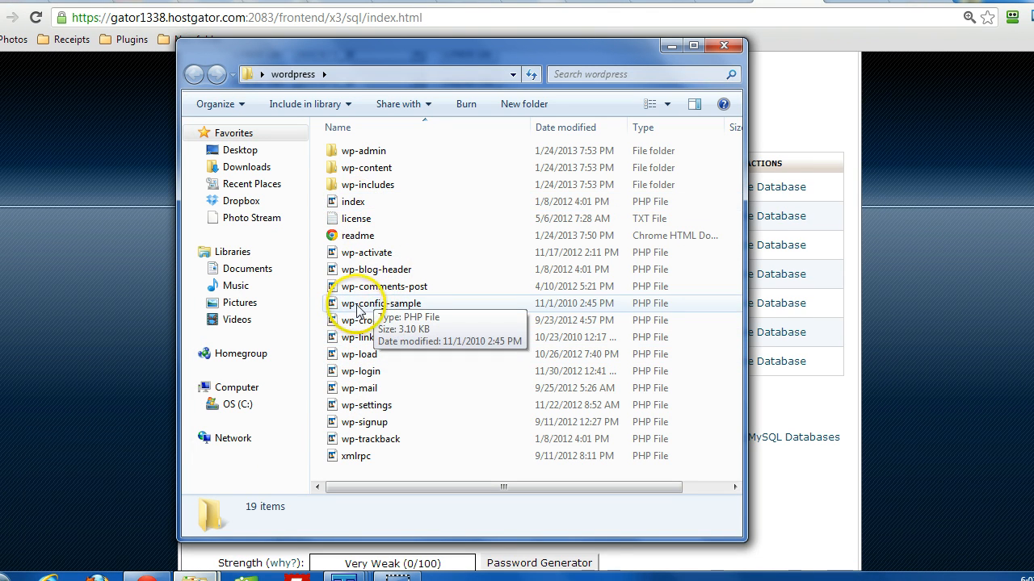
{"action": "left_click", "coordinate": [381, 308]}
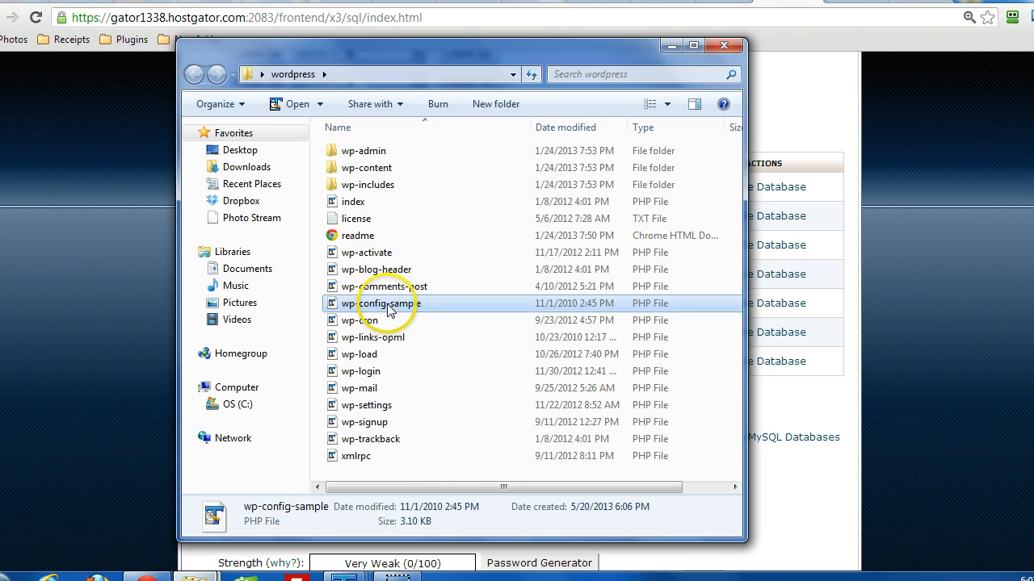
{"action": "left_click", "coordinate": [391, 310]}
{"action": "left_click", "coordinate": [418, 303]}
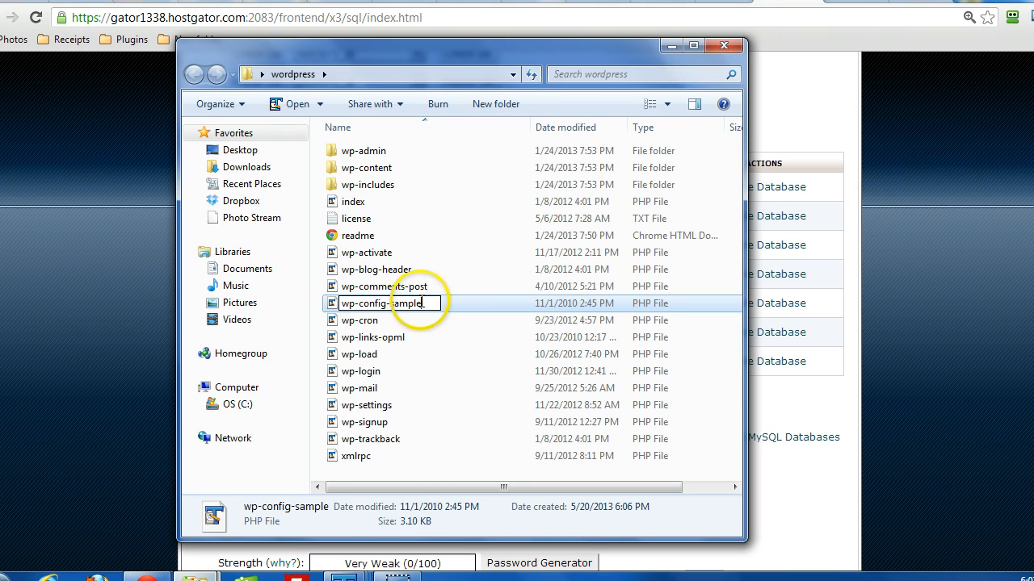
{"action": "double_click", "coordinate": [419, 309]}
{"action": "key", "text": "BackSpace"}
{"action": "key", "text": "BackSpace"}
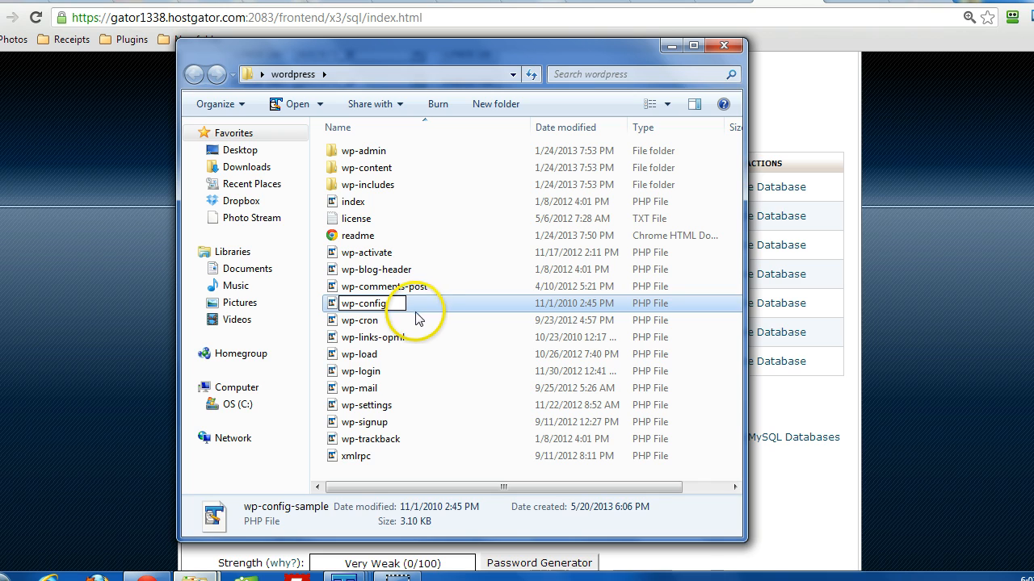
{"action": "left_click", "coordinate": [362, 353]}
Step: Open wp-config in TextPad and place its window next to the Database column of the MySQL Databases page
{"action": "left_click", "coordinate": [358, 304]}
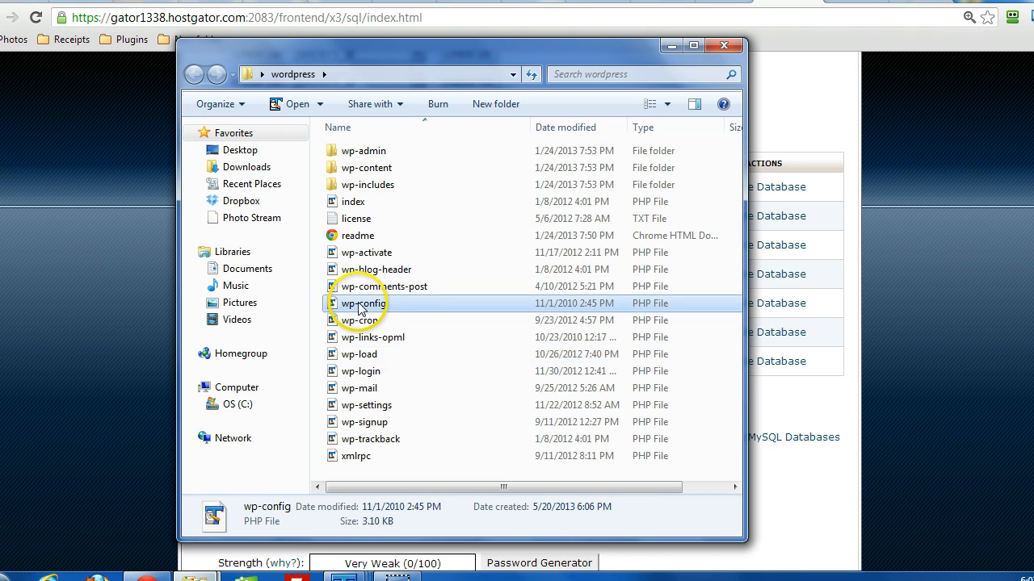
{"action": "double_click", "coordinate": [359, 305]}
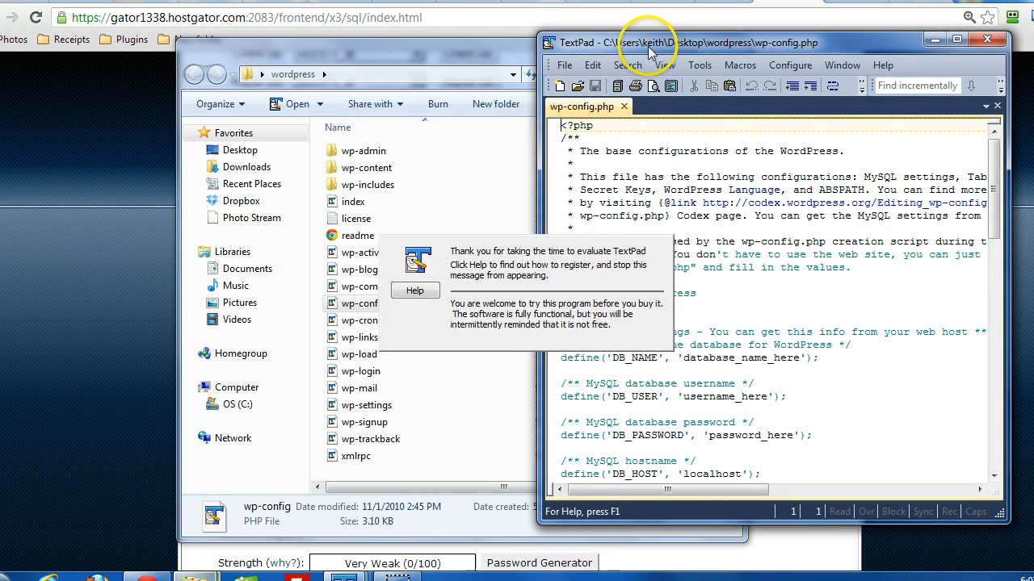
{"action": "double_click", "coordinate": [659, 46]}
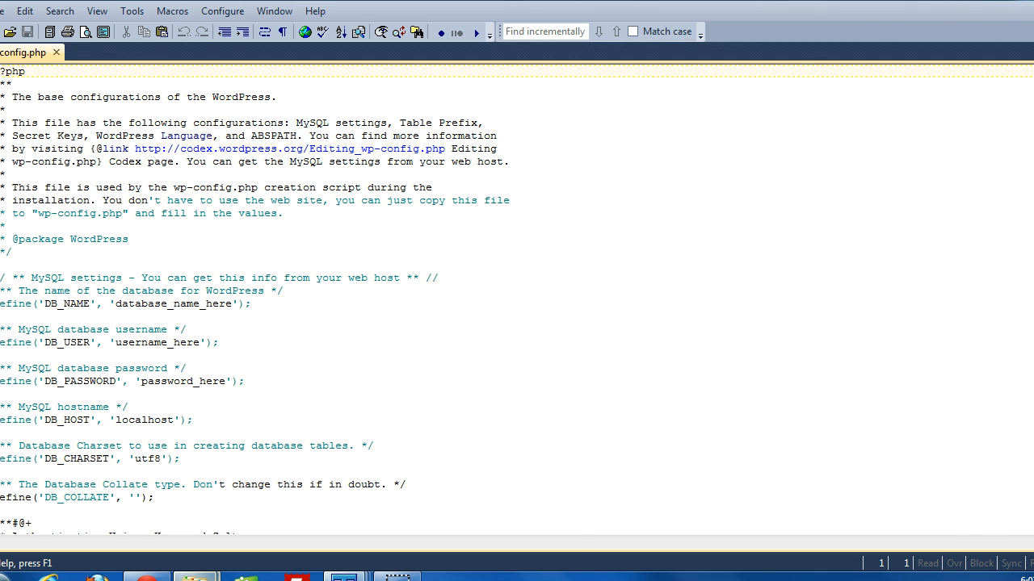
{"action": "left_click", "coordinate": [1031, 2]}
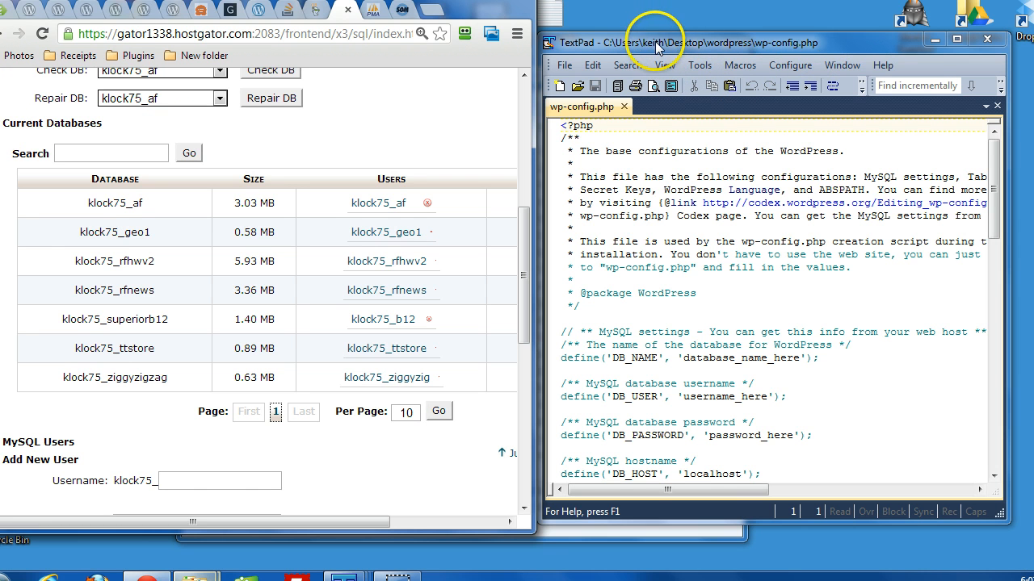
{"action": "left_click_drag", "start_coordinate": [656, 47], "coordinate": [321, 44]}
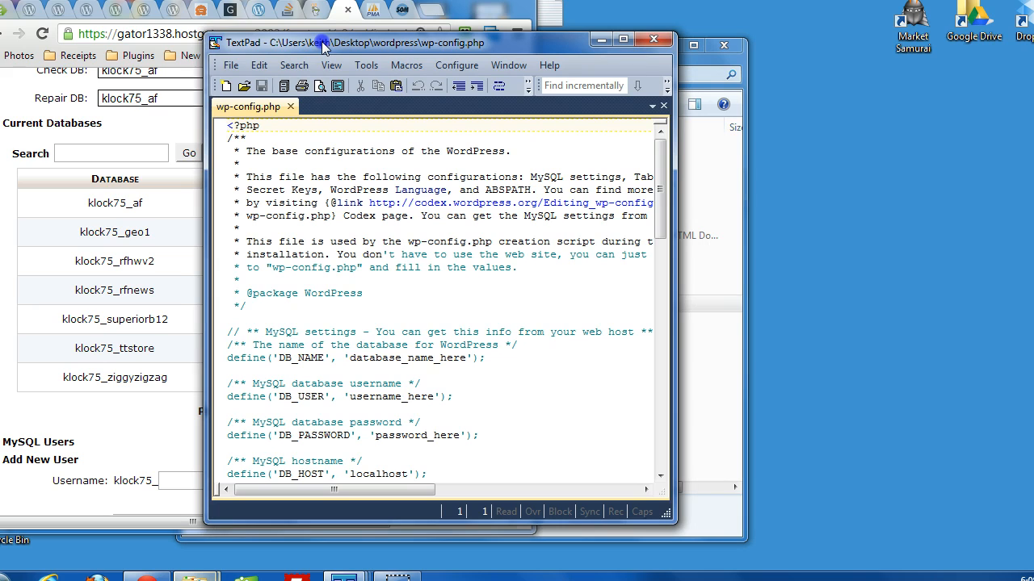
Step: Examine the MySQL settings in wp-config.php, highlighting the DB_NAME and DB_USER placeholders and locating the DB_PASSWORD placeholder
{"action": "scroll", "coordinate": [291, 339], "scroll_direction": "down", "scroll_amount": 2}
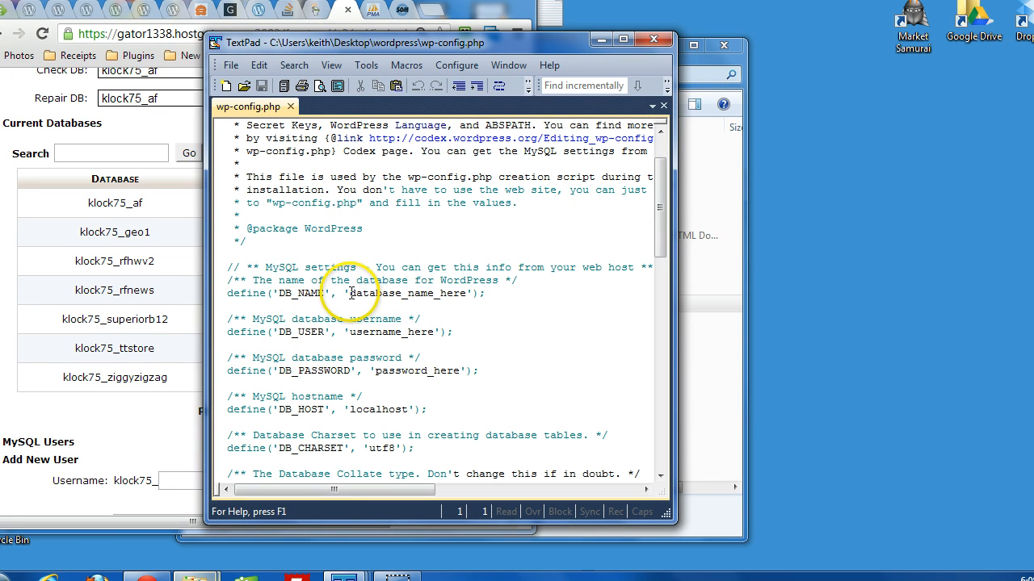
{"action": "left_click_drag", "start_coordinate": [351, 293], "coordinate": [456, 291]}
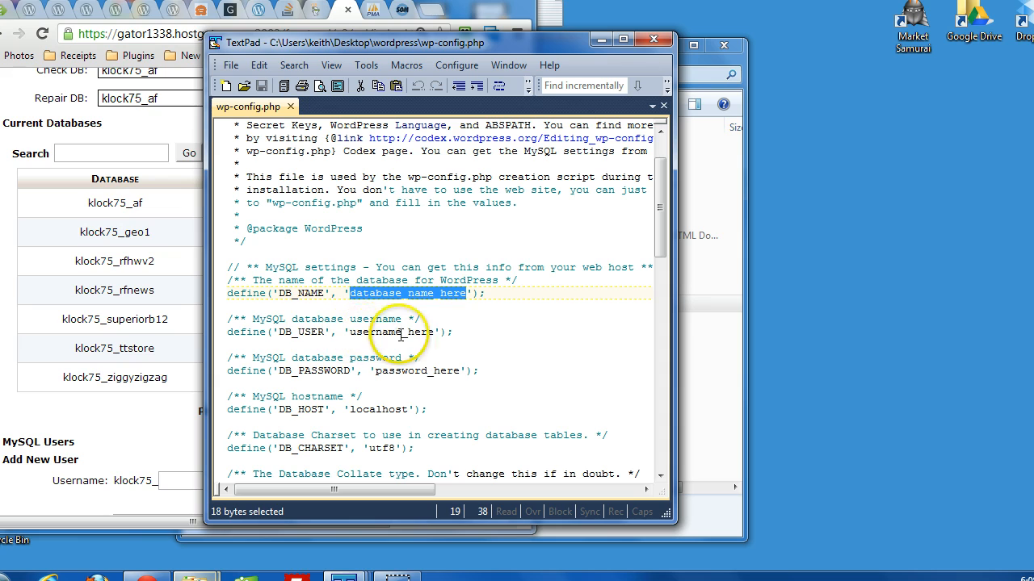
{"action": "left_click", "coordinate": [351, 332]}
{"action": "double_click", "coordinate": [359, 332]}
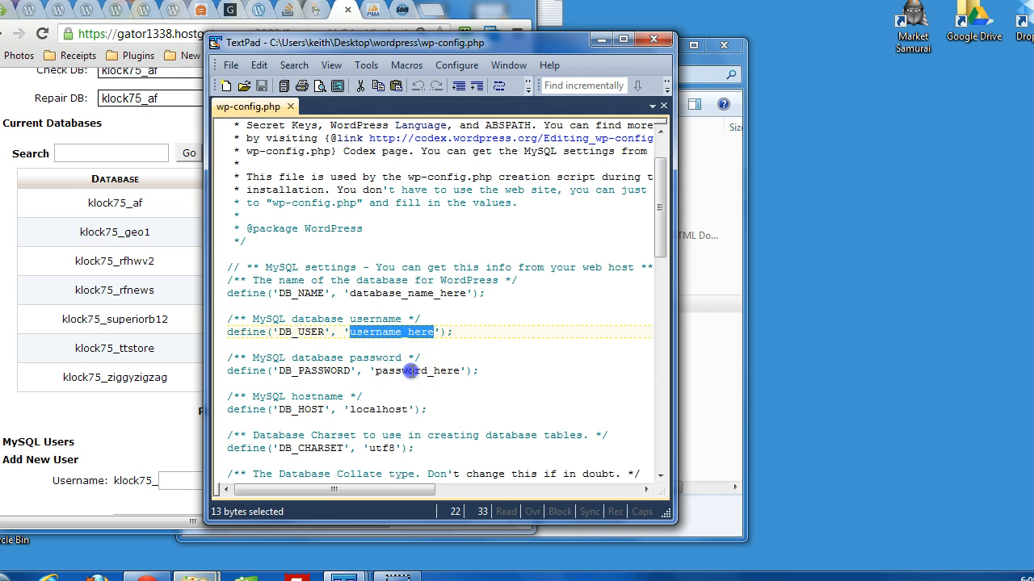
{"action": "triple_click", "coordinate": [412, 372]}
{"action": "left_click", "coordinate": [412, 370]}
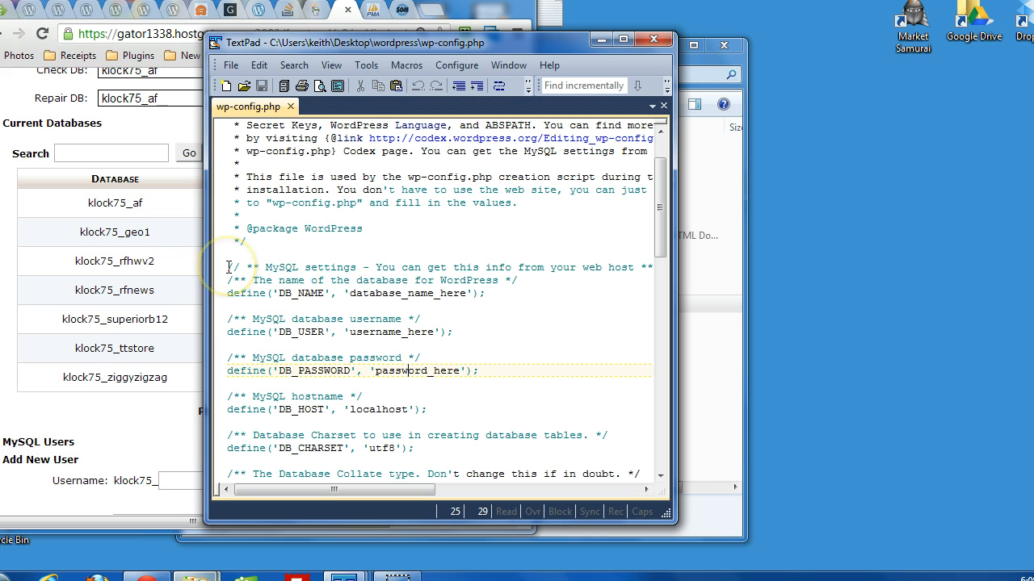
Step: Highlight the localhost value of the DB_HOST setting in wp-config.php
{"action": "left_click_drag", "start_coordinate": [260, 271], "coordinate": [413, 449]}
{"action": "left_click", "coordinate": [418, 411]}
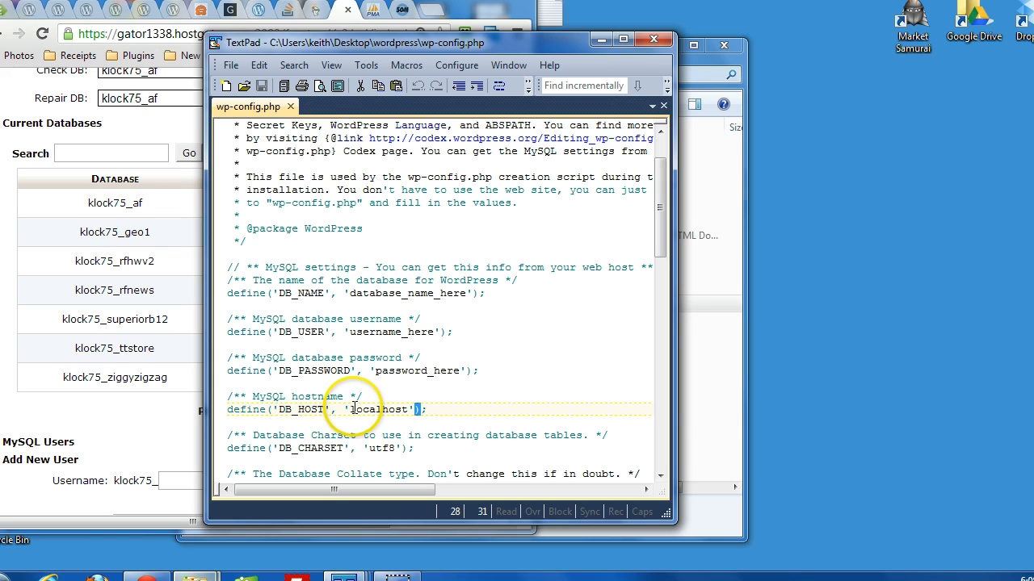
{"action": "left_click_drag", "start_coordinate": [350, 410], "coordinate": [394, 409]}
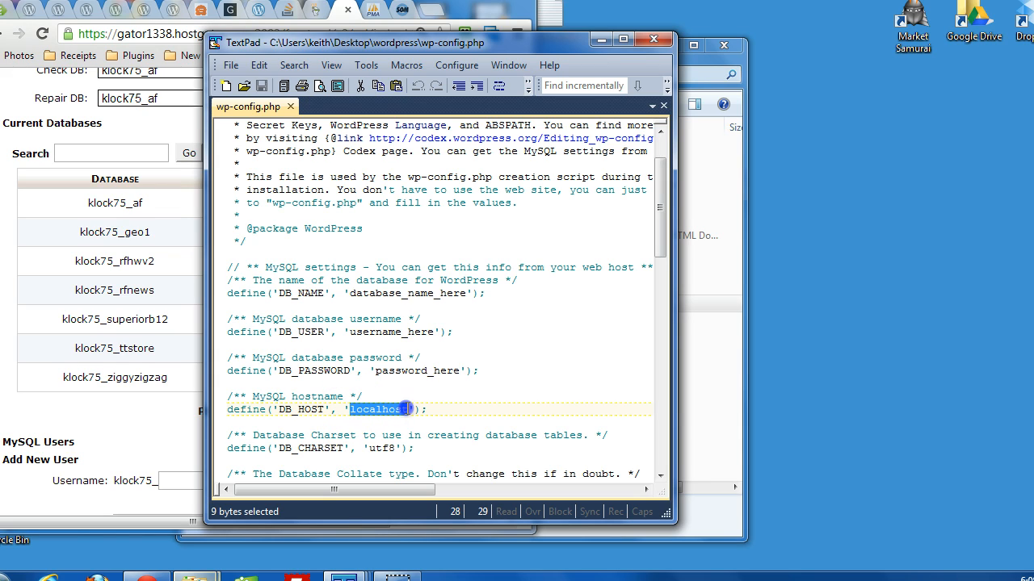